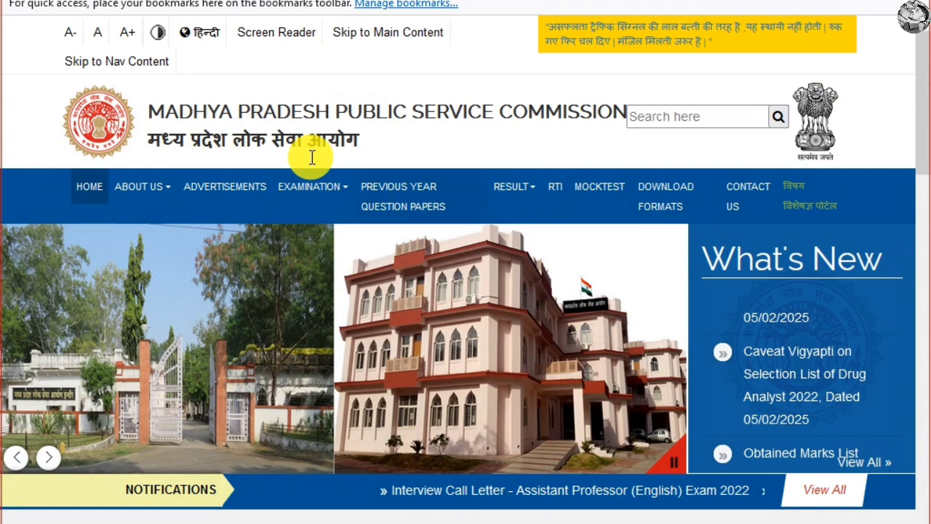
Go to the MPOnline page for MPPSC applications.
scroll(351, 248, "down", 2)
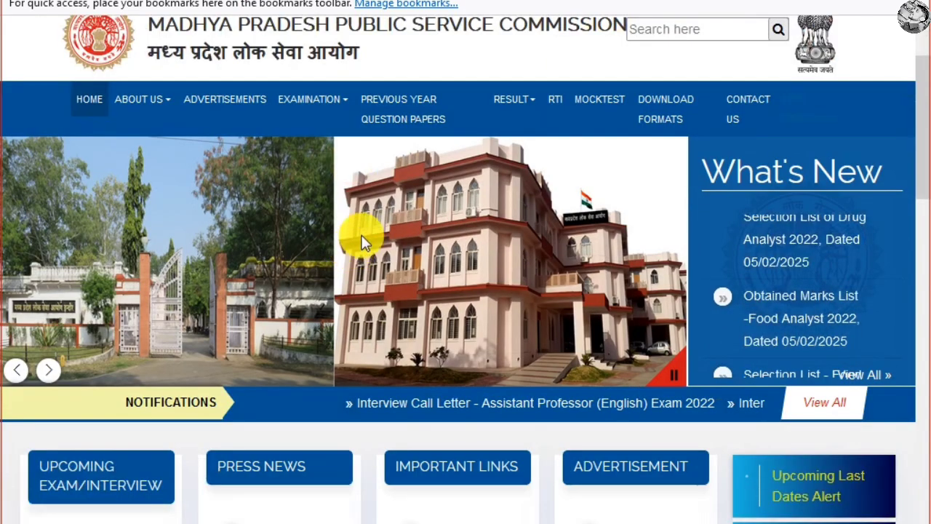
scroll(361, 243, "down", 4)
scroll(363, 240, "up", 6)
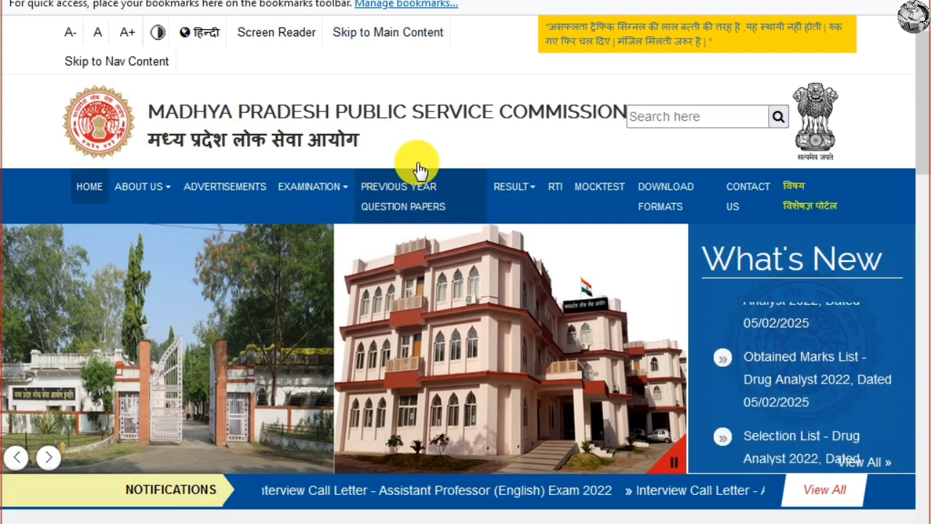
scroll(465, 168, "down", 4)
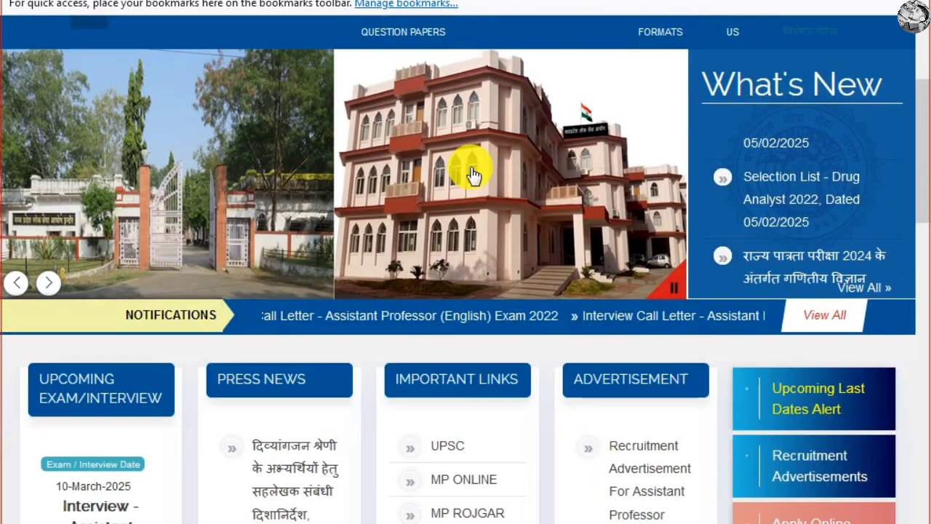
scroll(469, 167, "down", 4)
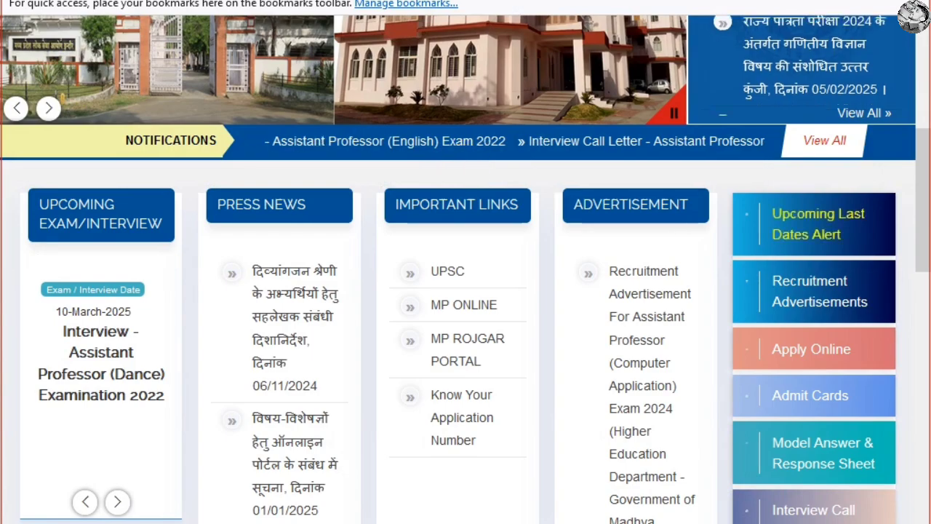
left_click(326, 0)
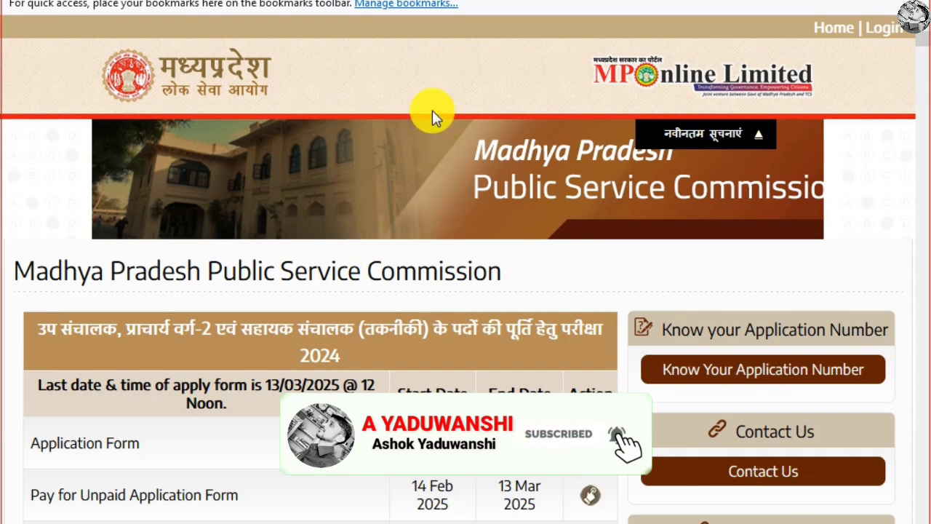
Review the 2024 exam heading, post names and the 14 Feb–13 Mar 2025 application dates.
scroll(434, 203, "down", 2)
scroll(435, 203, "down", 4)
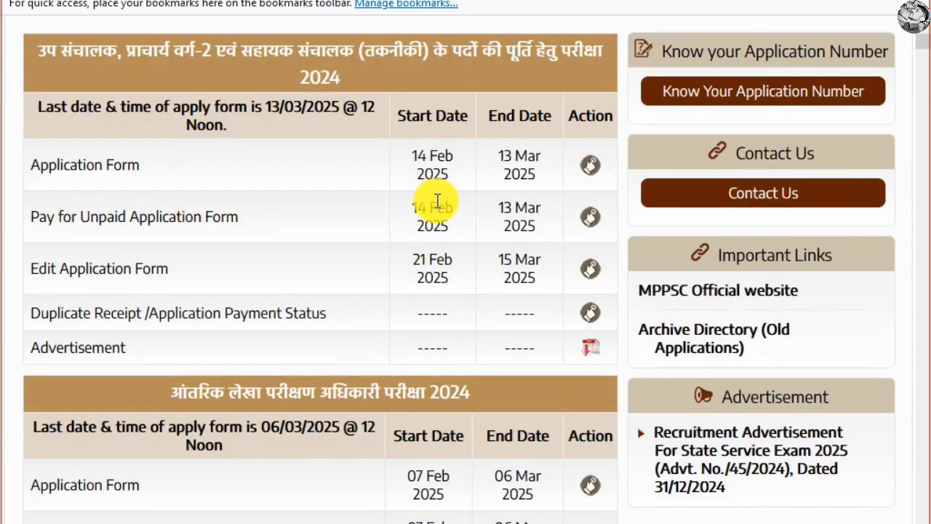
scroll(437, 200, "up", 6)
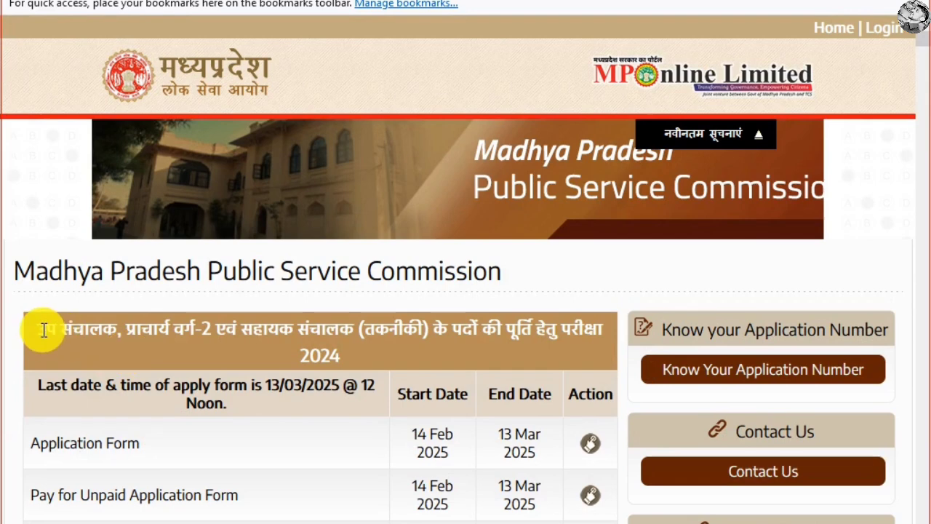
left_click_drag(41, 329, 245, 328)
left_click(354, 336)
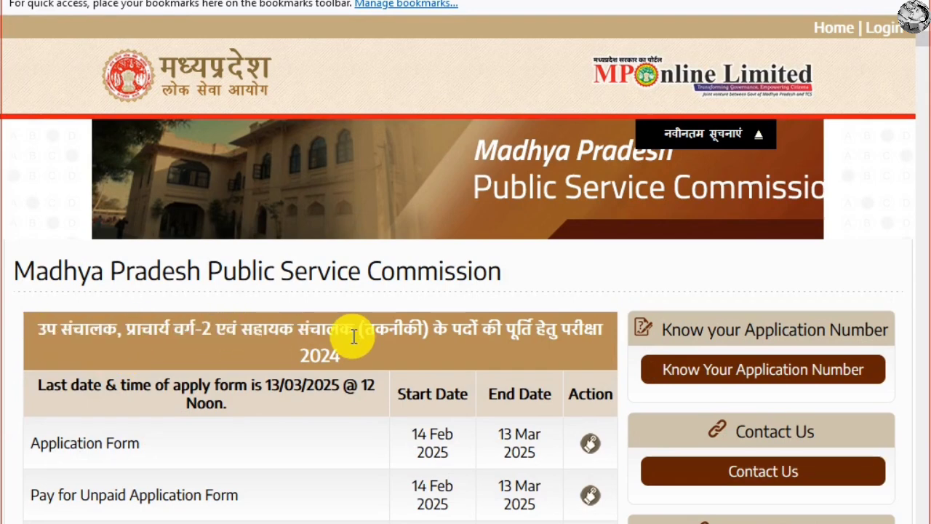
left_click_drag(354, 336, 240, 333)
left_click_drag(378, 335, 521, 338)
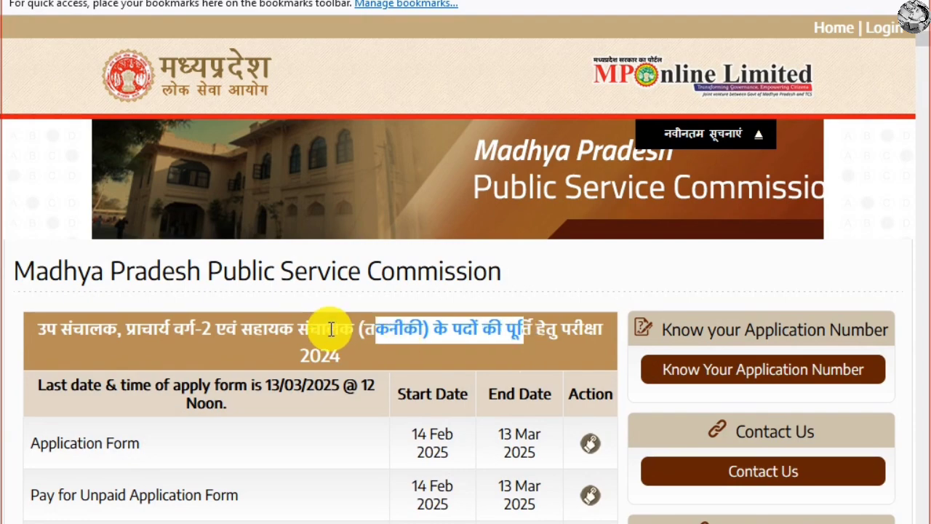
scroll(331, 329, "down", 3)
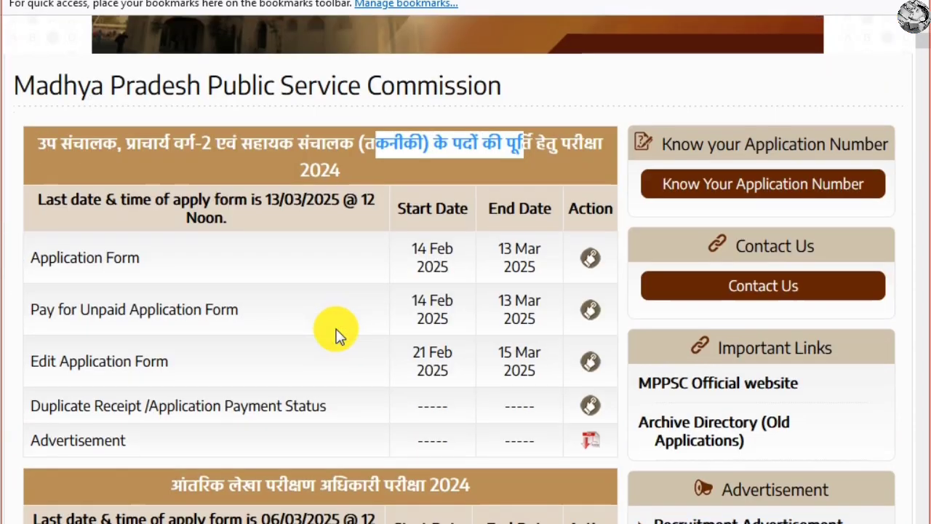
left_click(143, 265)
left_click_drag(409, 247, 539, 277)
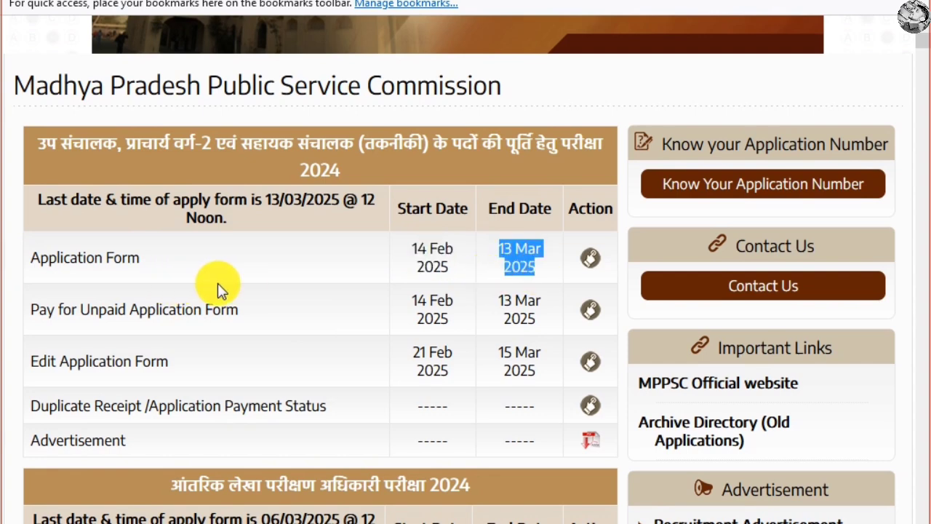
Open the Application Form, agree to the candidate's declaration and open the advertisement No. 15/2024 PDF.
left_click(590, 259)
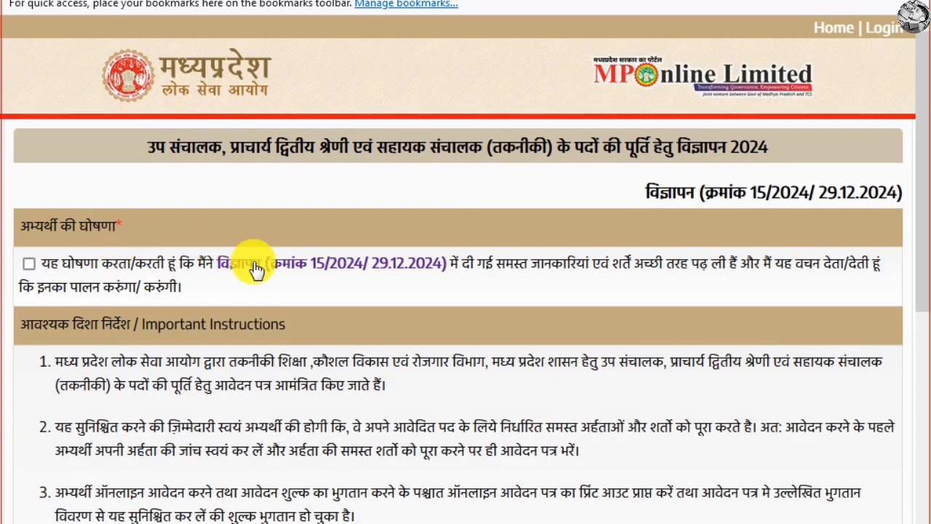
left_click(28, 265)
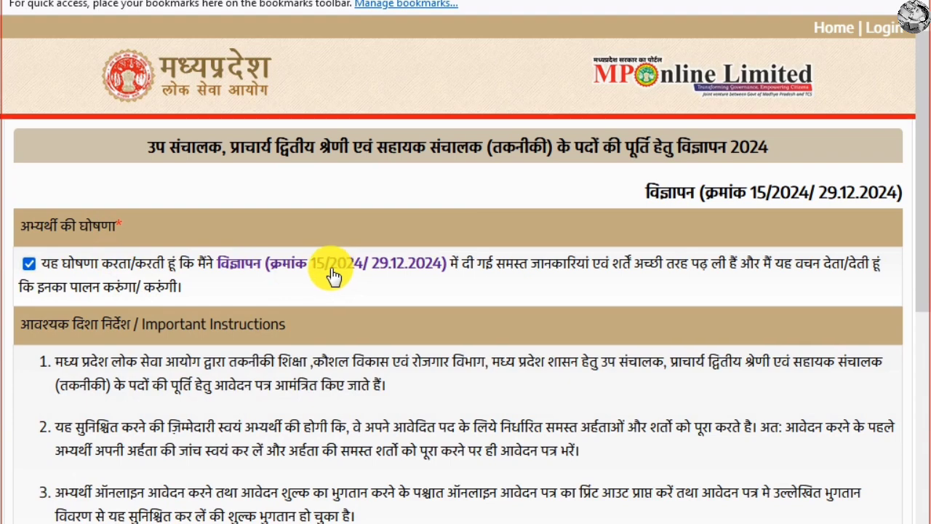
scroll(331, 273, "down", 5)
scroll(325, 273, "down", 1)
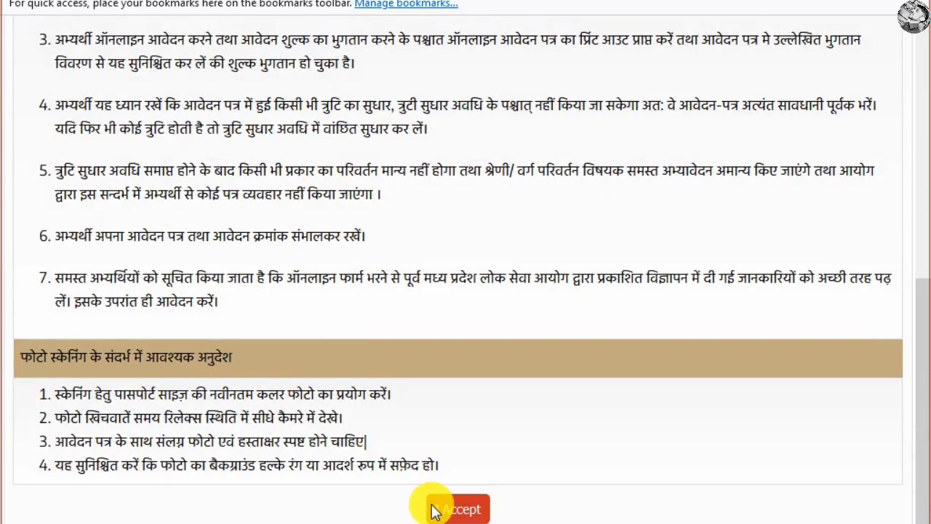
scroll(374, 37, "up", 6)
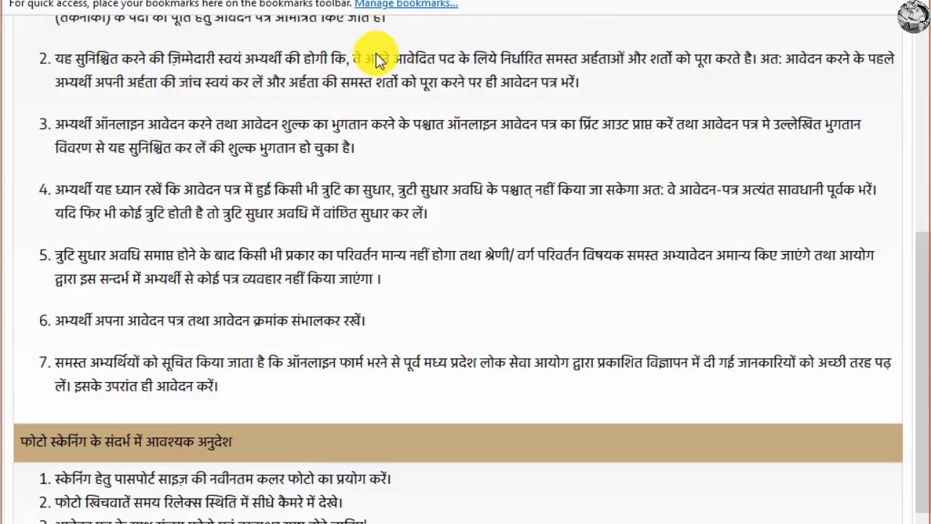
left_click(315, 264)
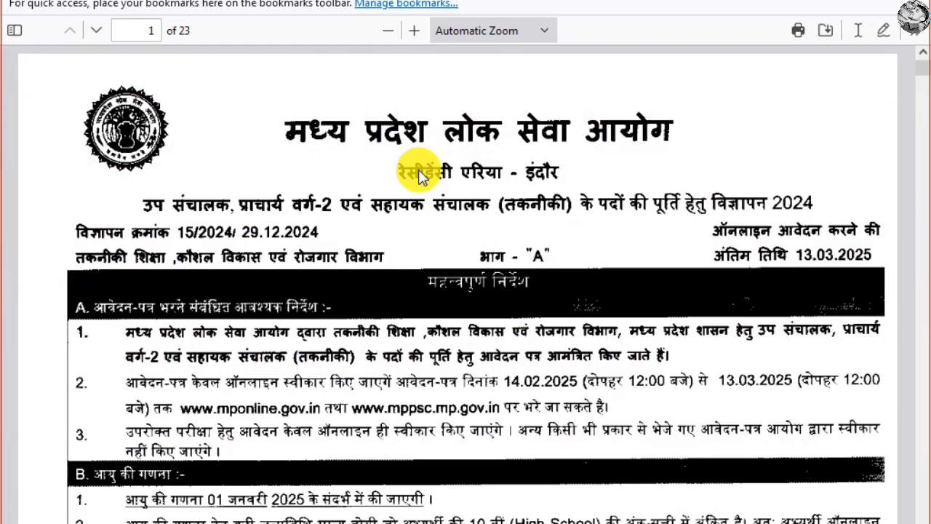
Read the advertisement from page 1 to page 7, past the 21–40 age limit as of 01.01.2025.
scroll(249, 322, "down", 12)
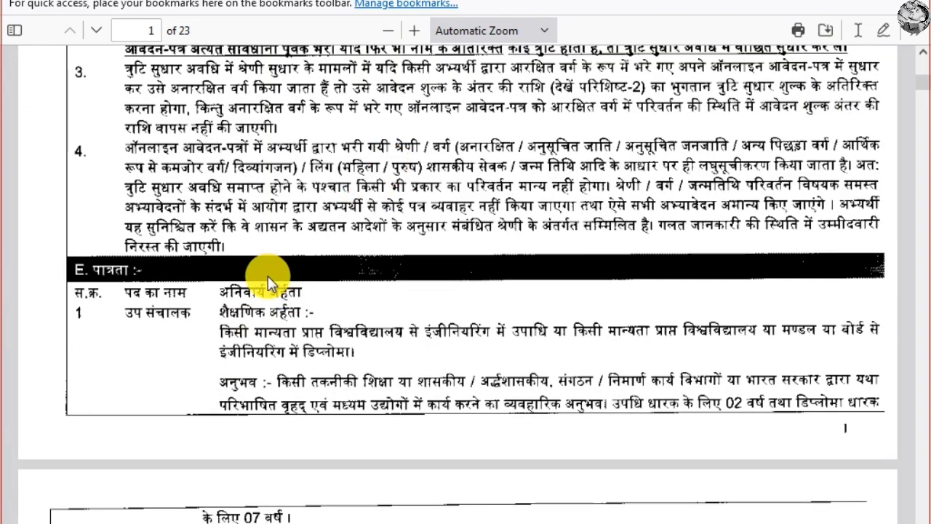
scroll(145, 224, "down", 2)
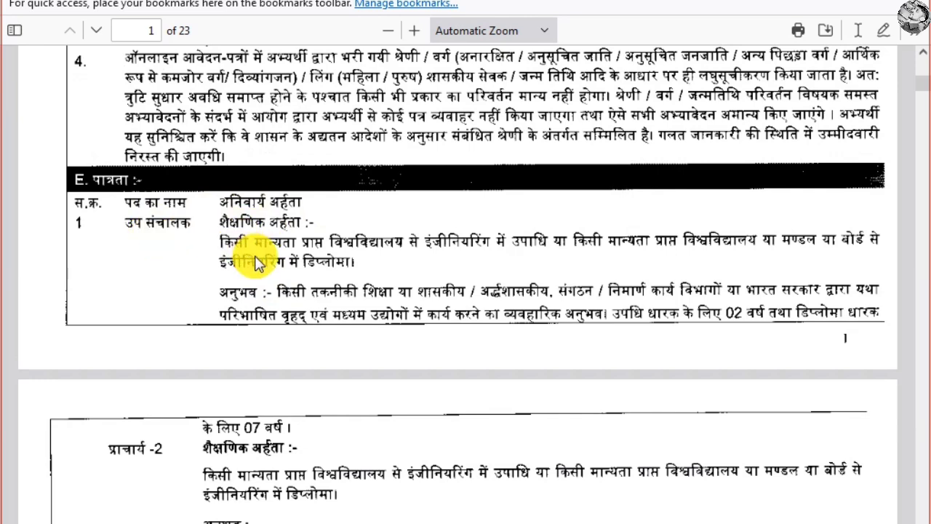
scroll(259, 285, "up", 2)
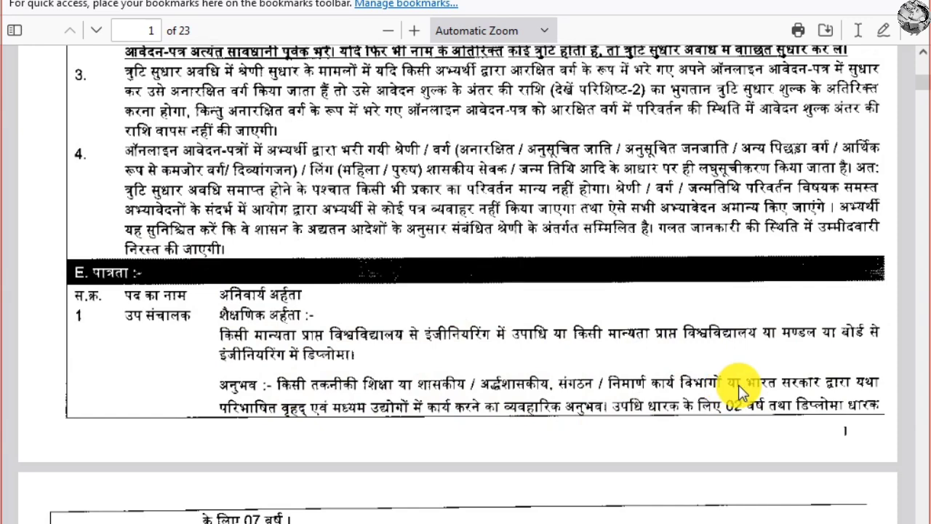
scroll(738, 385, "down", 2)
scroll(247, 424, "down", 5)
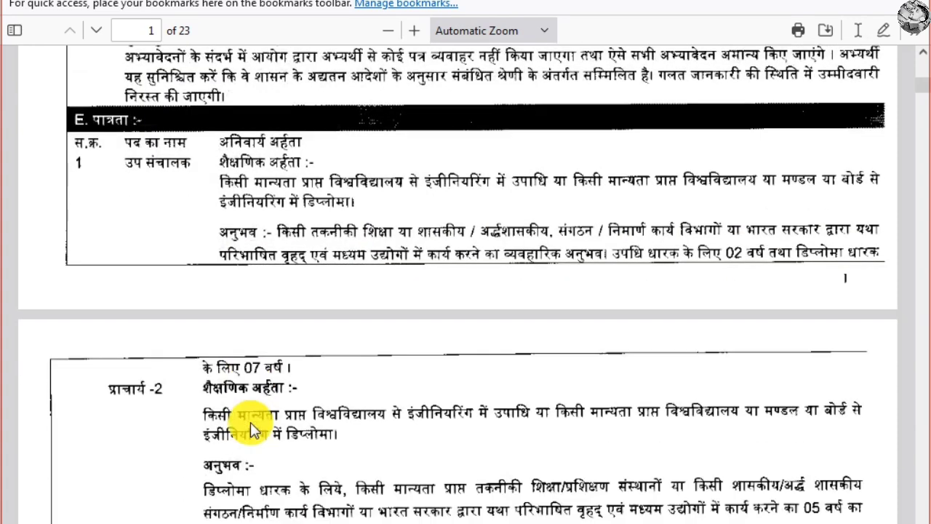
scroll(239, 385, "up", 5)
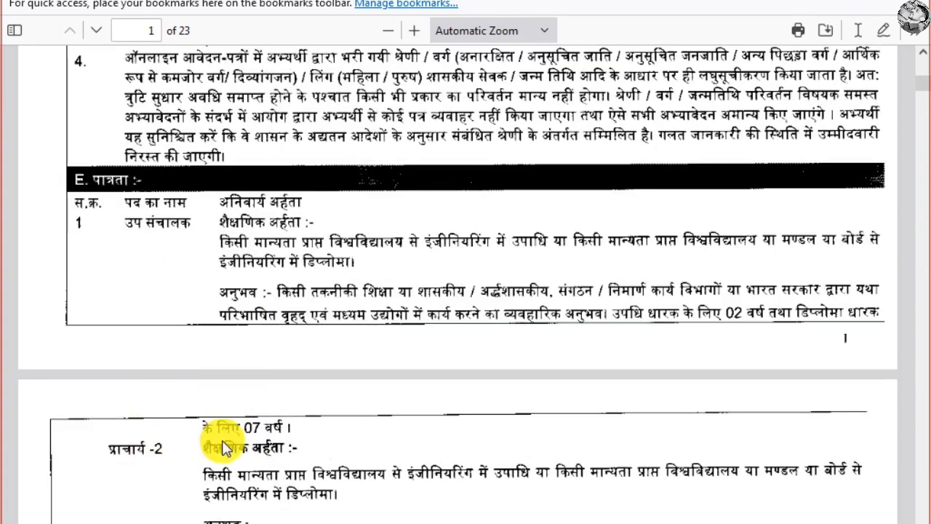
scroll(243, 430, "down", 2)
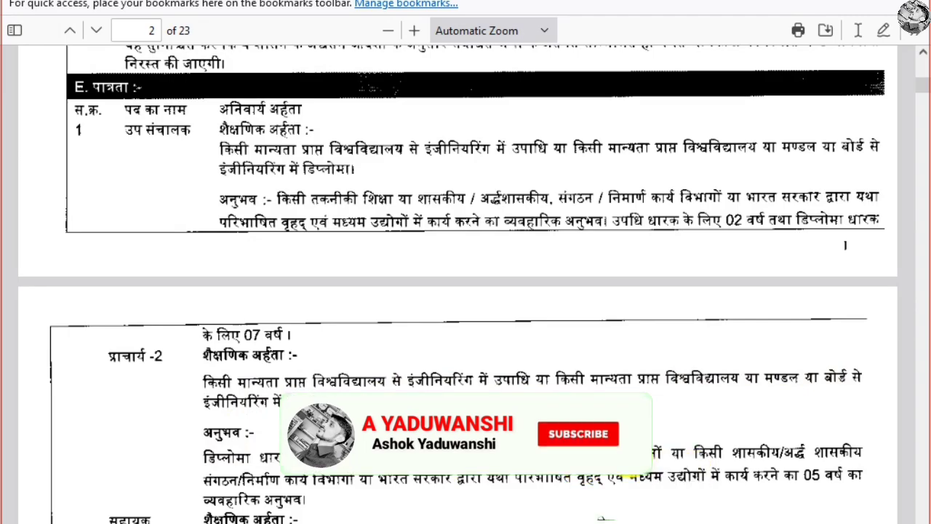
scroll(692, 440, "down", 2)
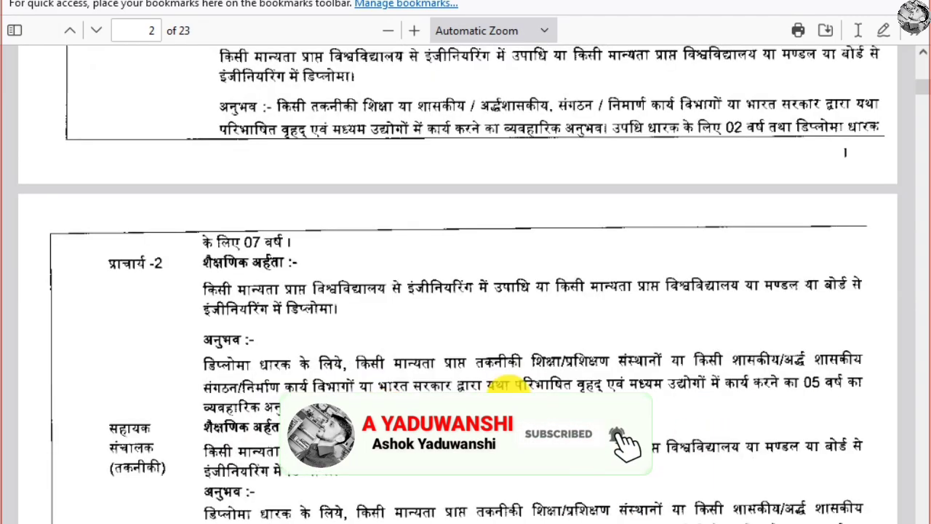
scroll(357, 368, "down", 10)
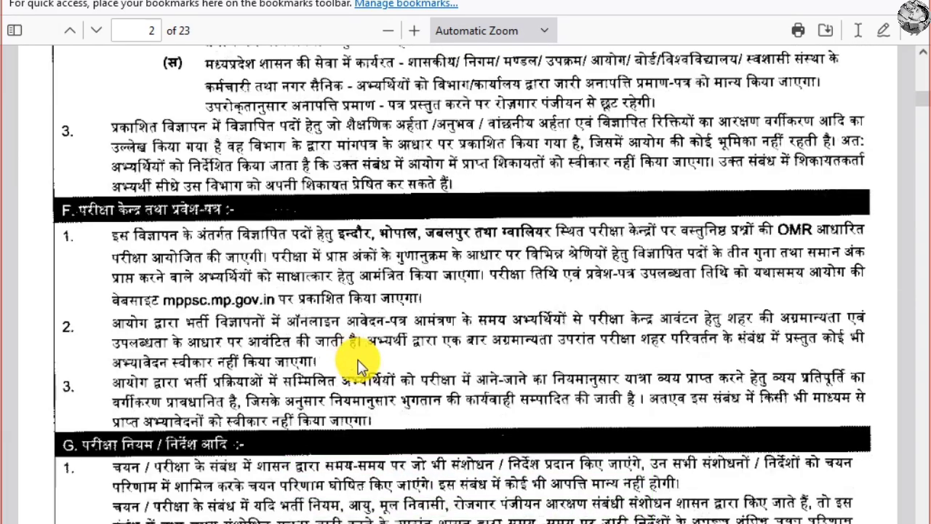
scroll(357, 359, "down", 10)
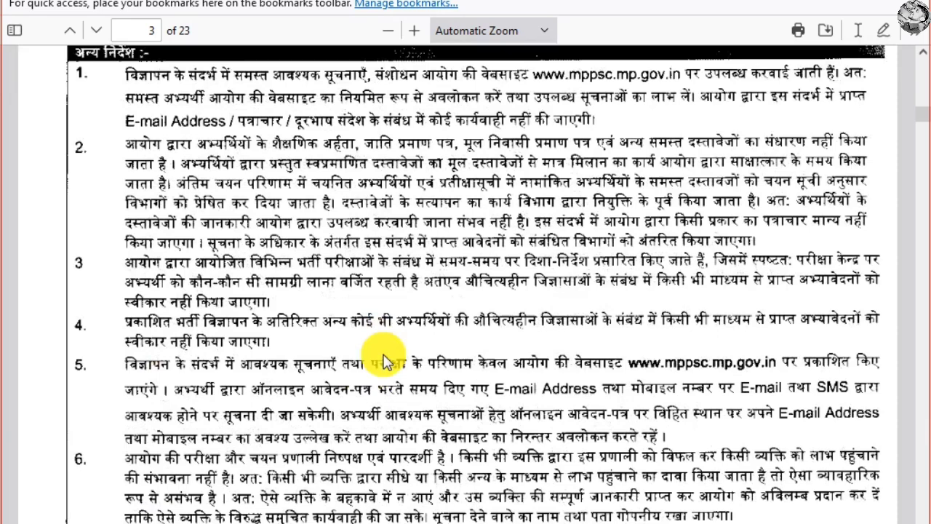
scroll(386, 357, "down", 20)
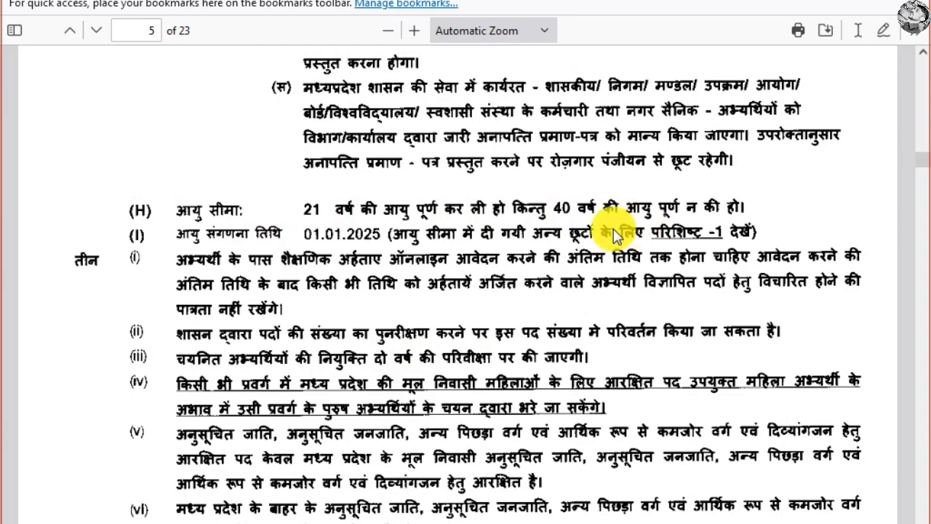
scroll(378, 248, "down", 2)
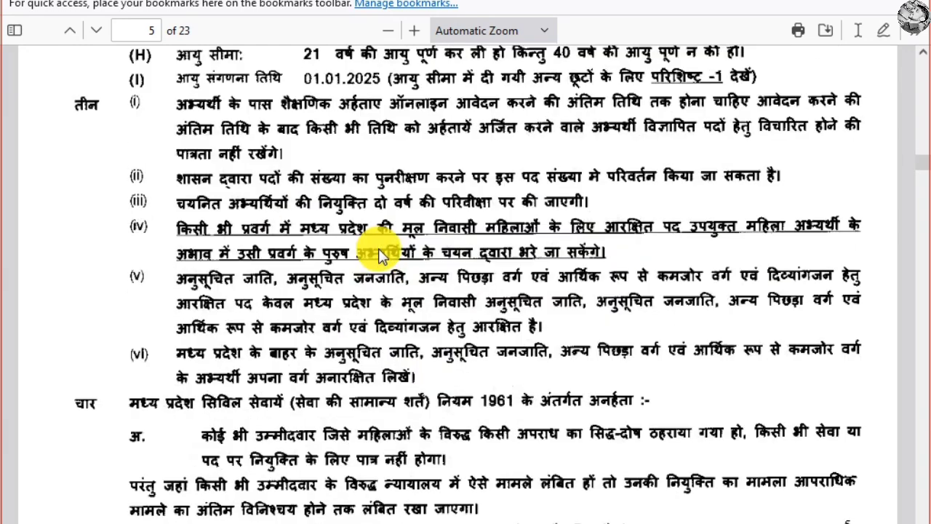
scroll(378, 248, "down", 15)
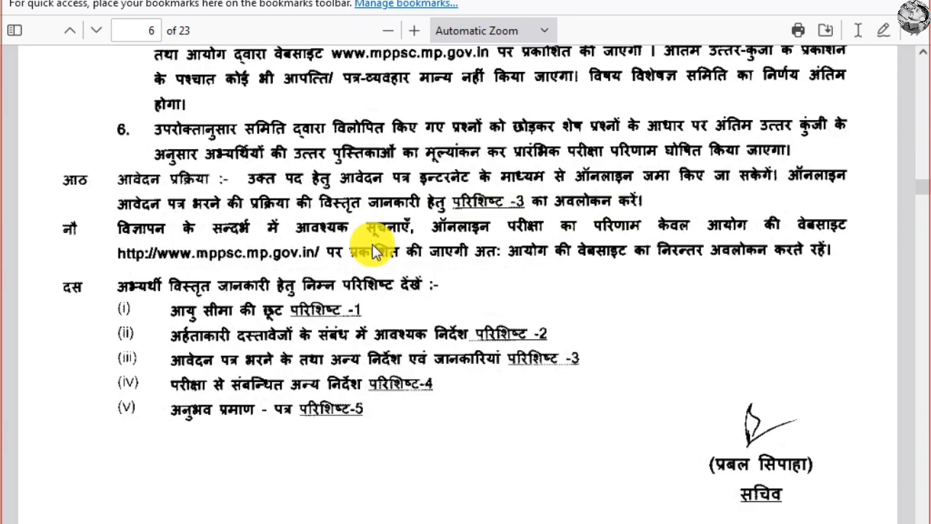
scroll(373, 250, "down", 5)
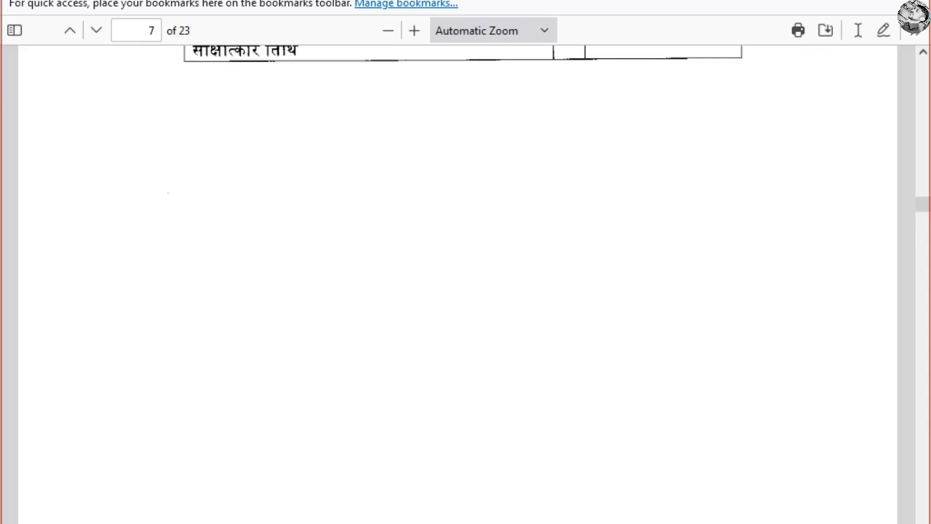
Close the PDF, read the photo-scanning instructions on MPOnline and accept them to open the form.
key("ctrl+w")
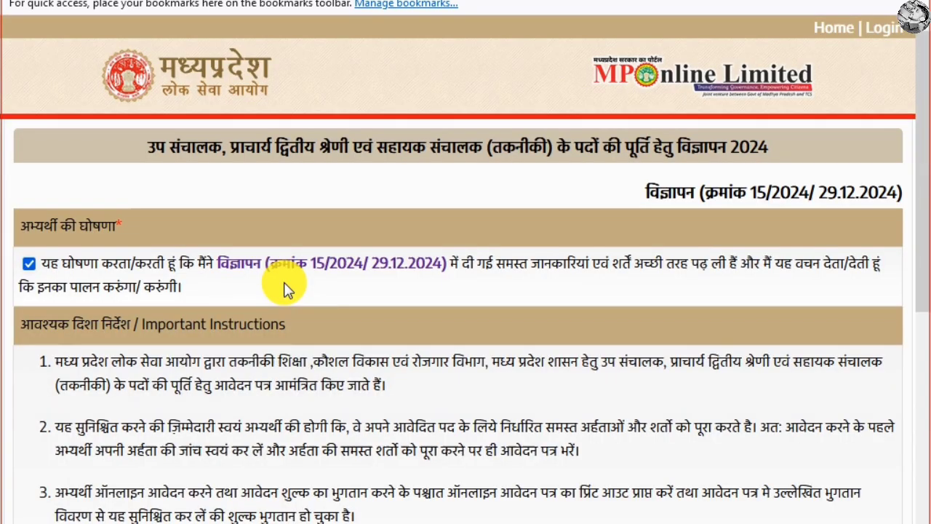
scroll(283, 289, "down", 5)
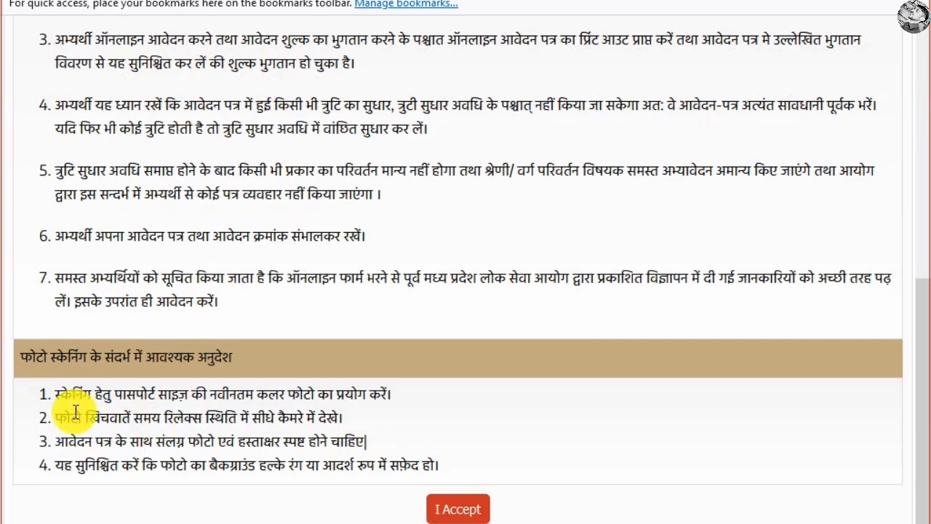
left_click_drag(69, 394, 415, 395)
left_click(414, 401)
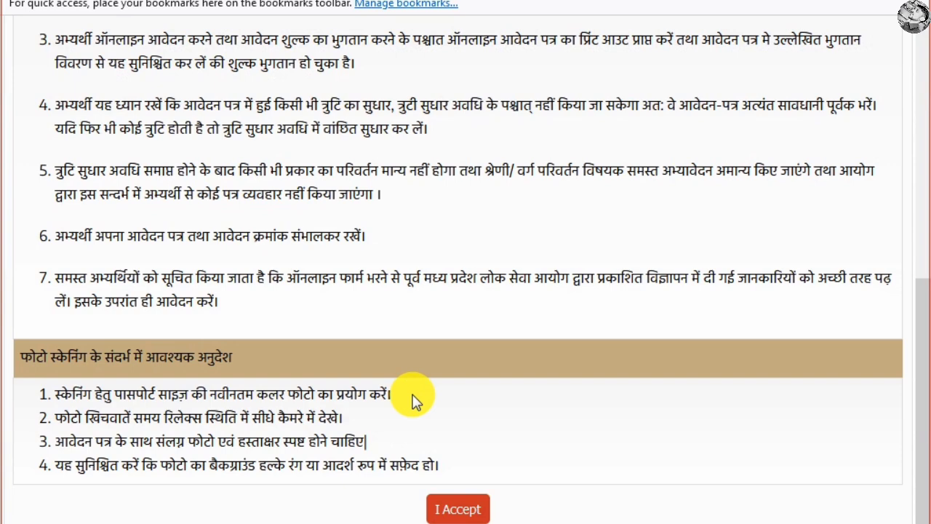
left_click(450, 510)
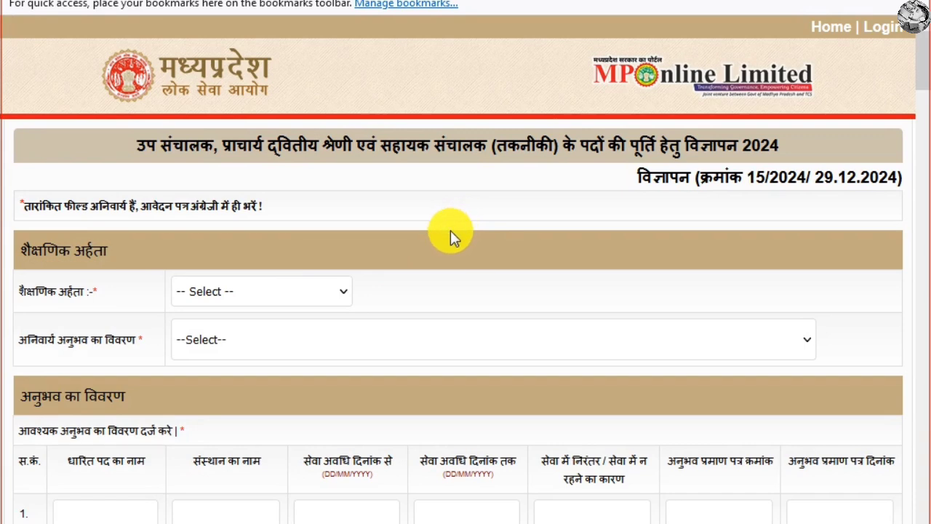
Select B.E./B.Tech as the educational qualification.
scroll(290, 240, "down", 3)
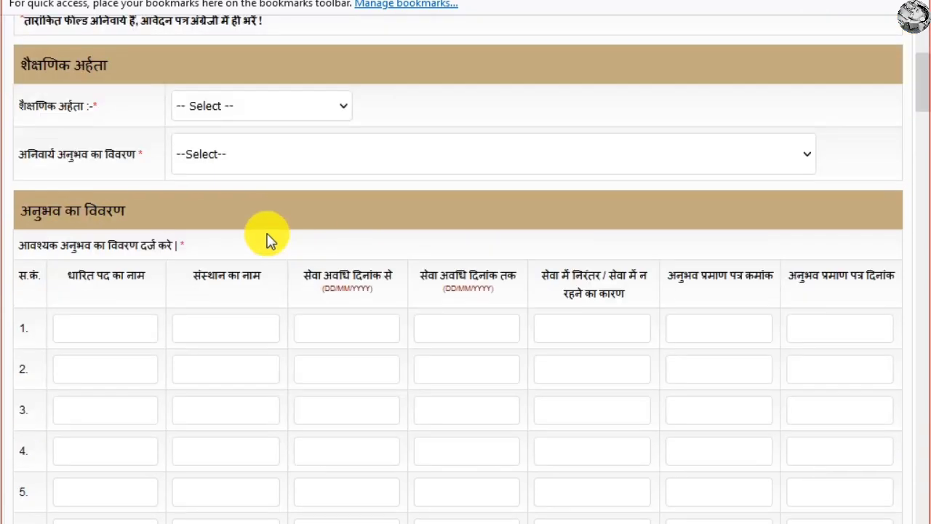
left_click(310, 110)
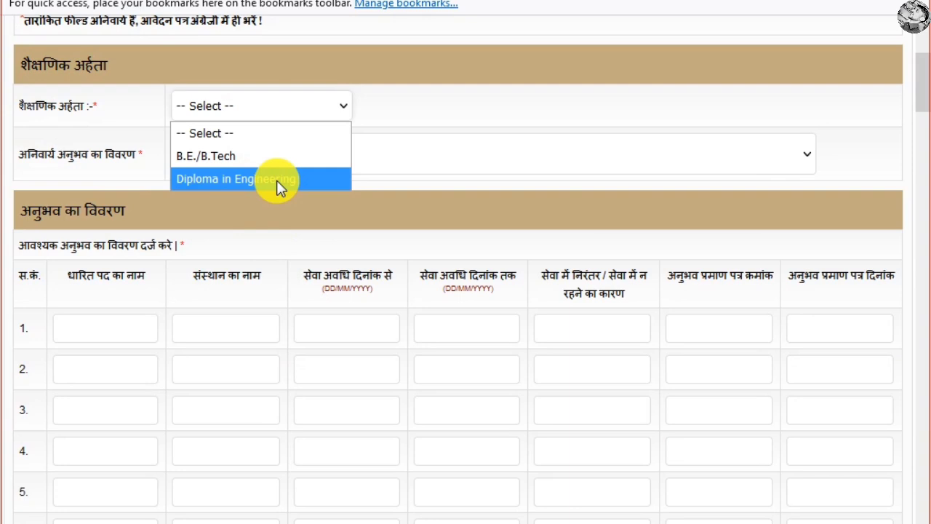
left_click(232, 155)
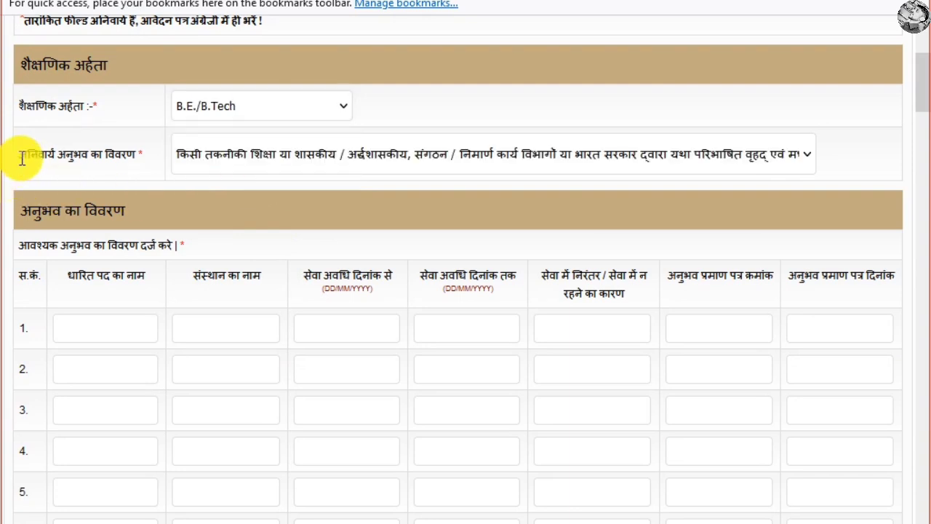
Set mandatory experience to the practical work experience option, bringing up the row-1 experience table.
left_click(257, 150)
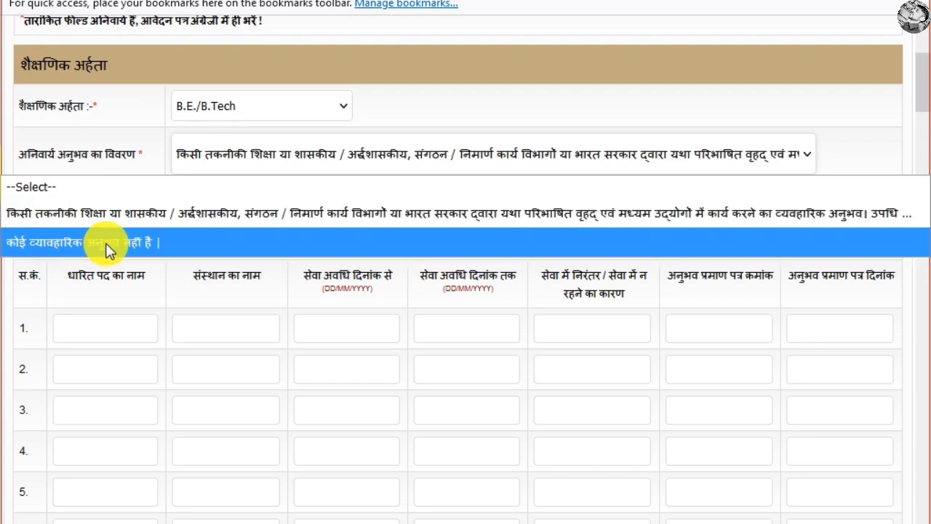
left_click(272, 217)
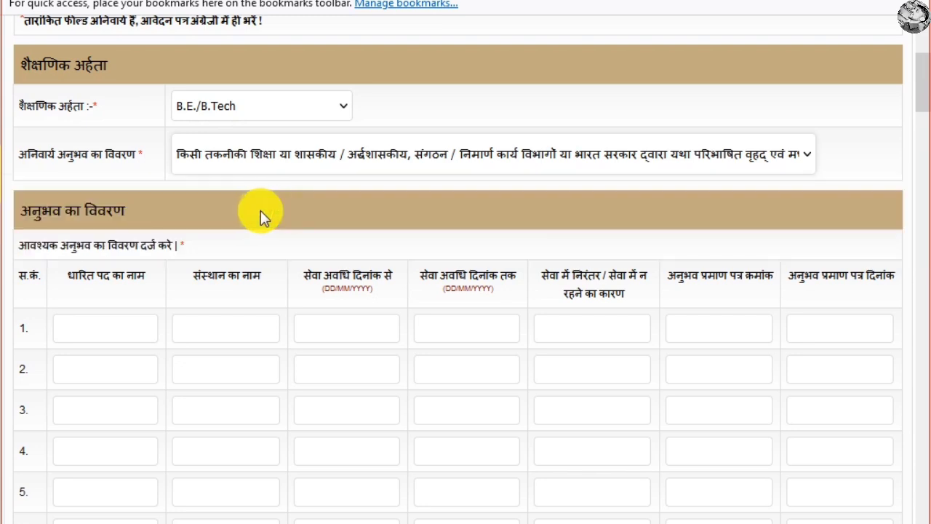
scroll(150, 277, "down", 3)
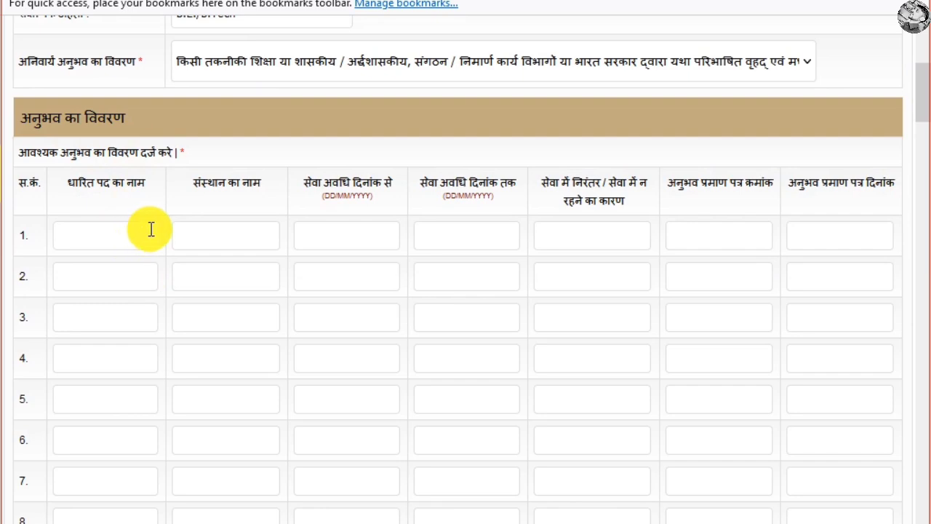
scroll(152, 229, "up", 3)
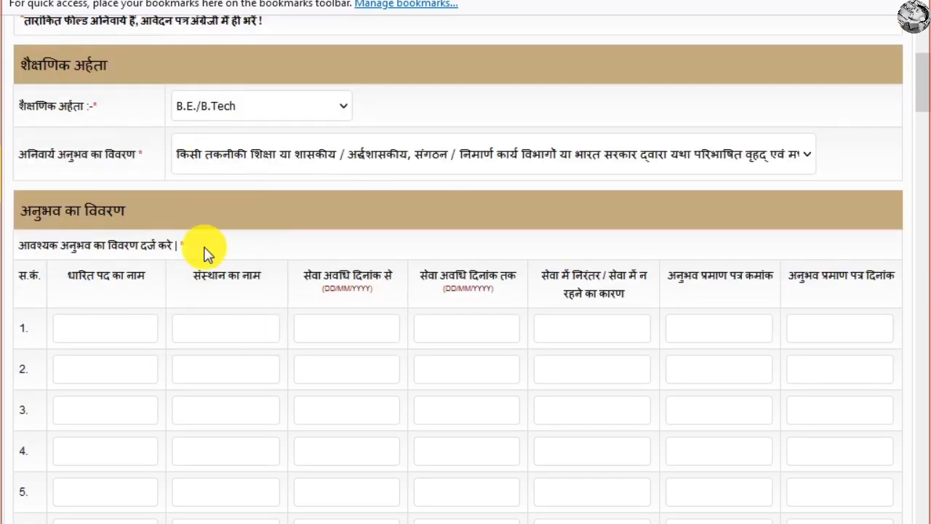
left_click(198, 156)
left_click(142, 250)
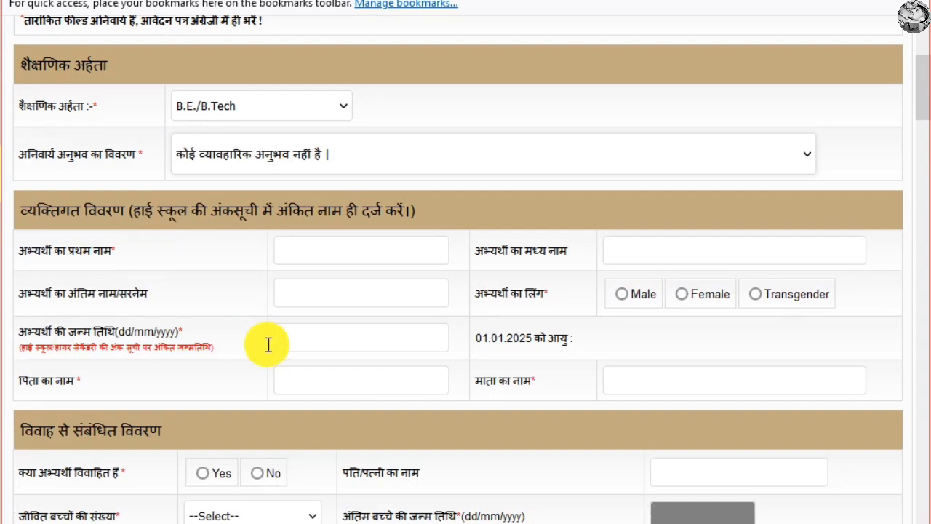
left_click(211, 154)
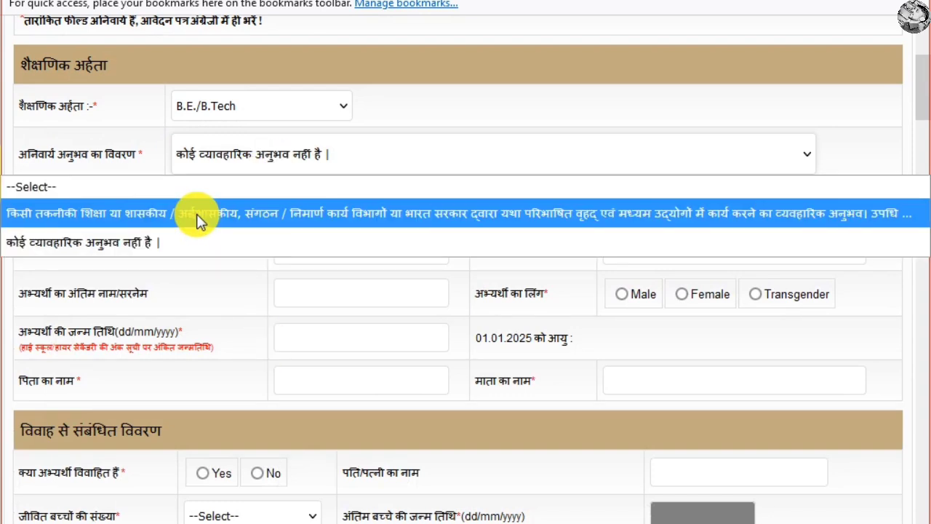
left_click(198, 213)
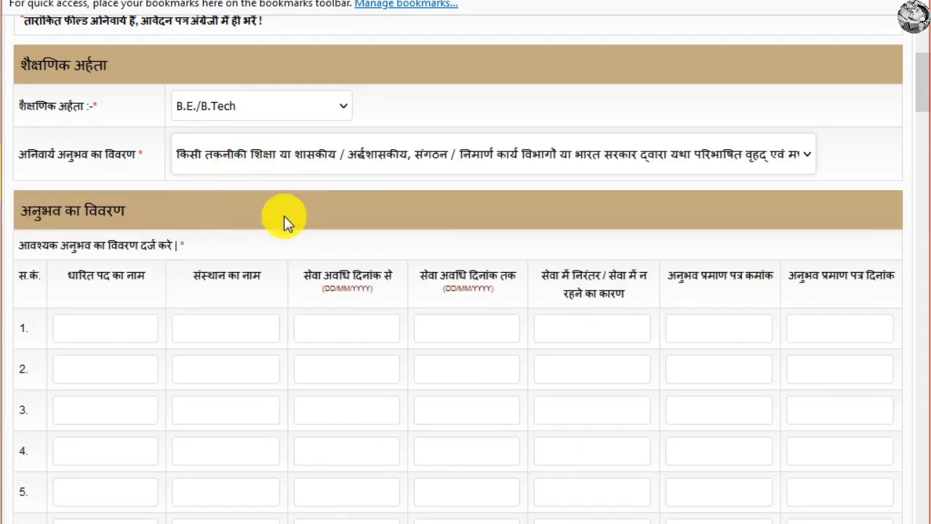
left_click(125, 320)
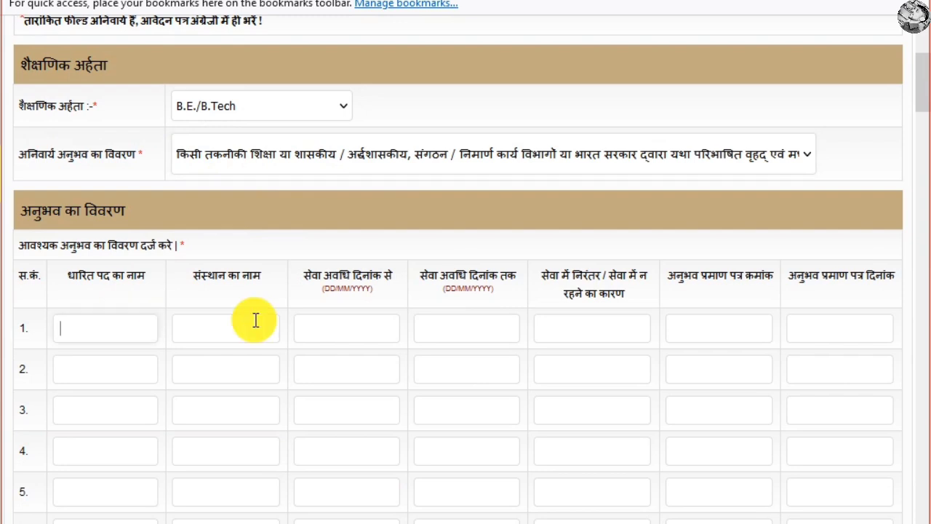
left_click(251, 324)
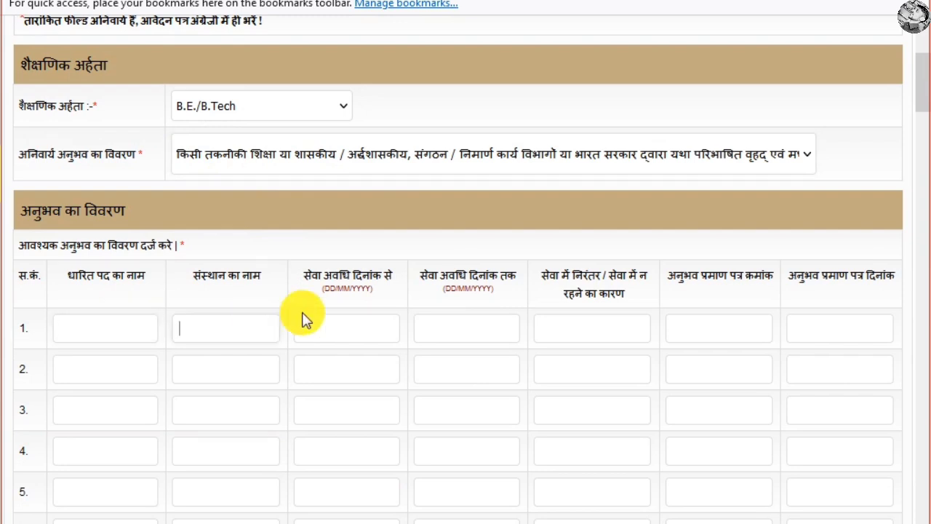
Step through row 1's dates, reason and certificate fields, leaving the experience table blank.
left_click(354, 329)
scroll(474, 287, "down", 2)
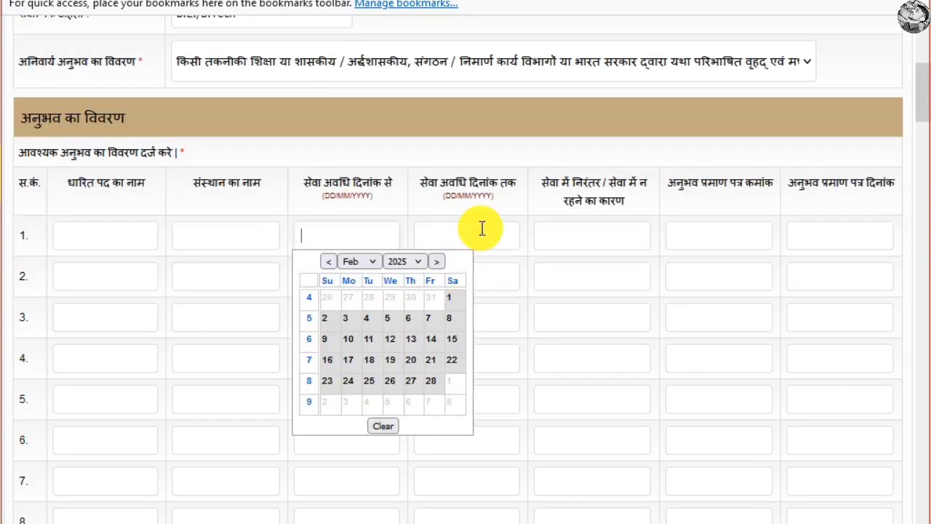
key("Tab")
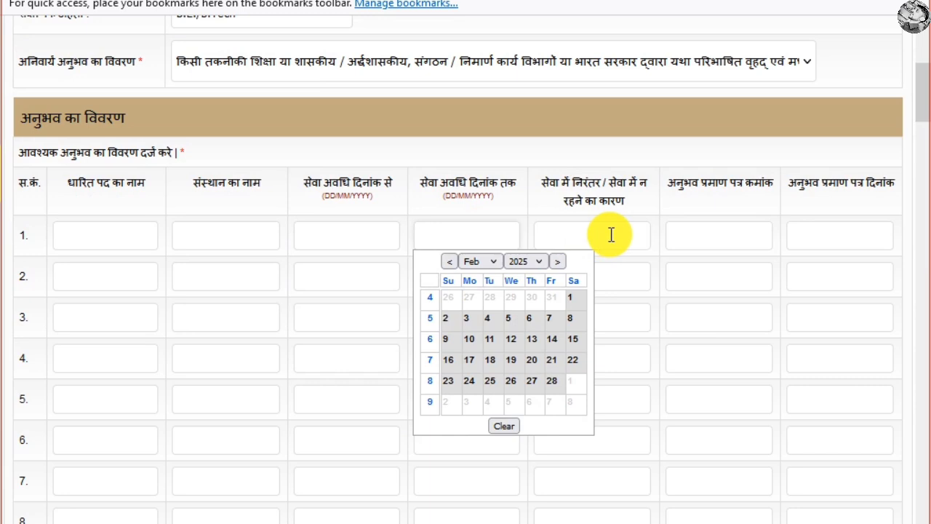
left_click(611, 234)
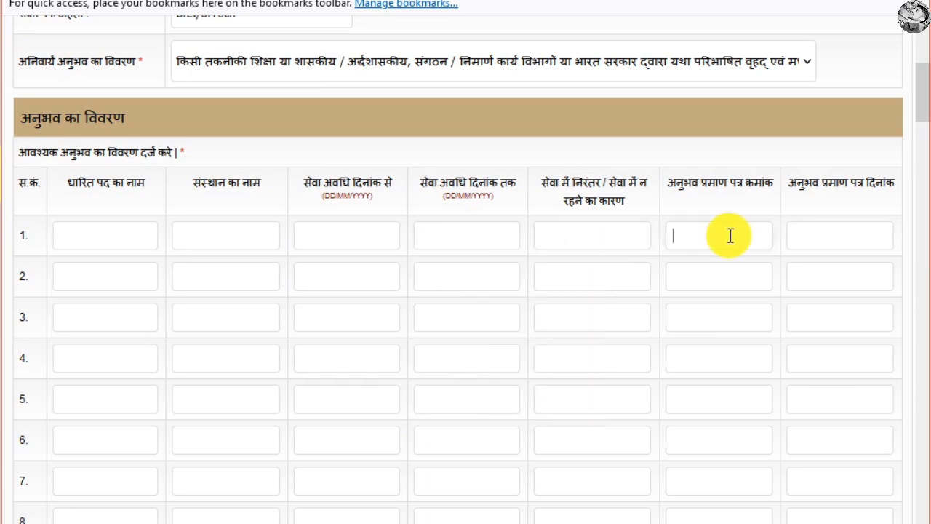
left_click(846, 235)
left_click(201, 222)
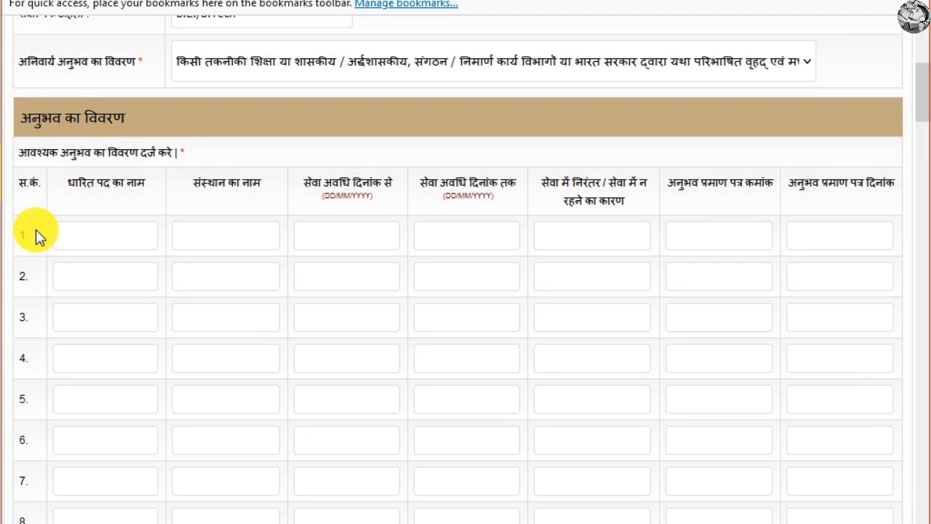
scroll(35, 229, "down", 6)
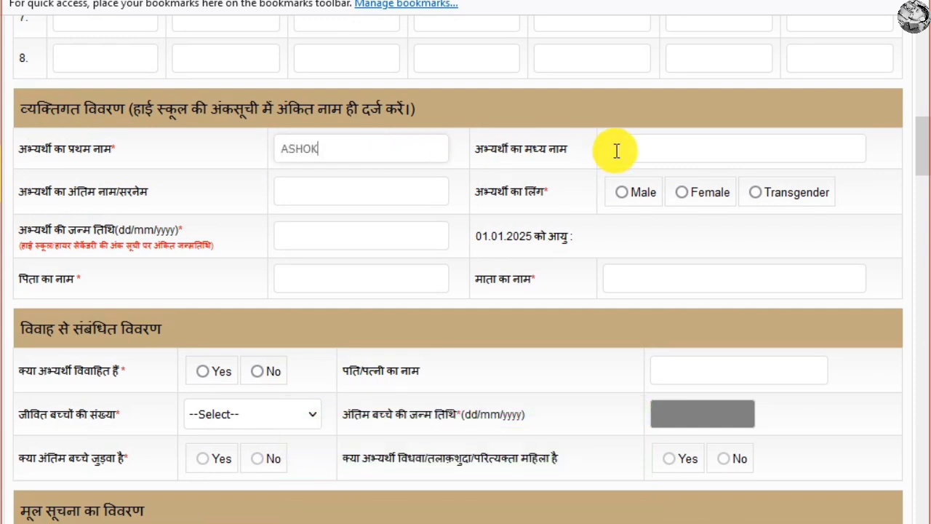
Enter surname YADAV, dismiss the name alert and set gender to Male.
left_click(653, 149)
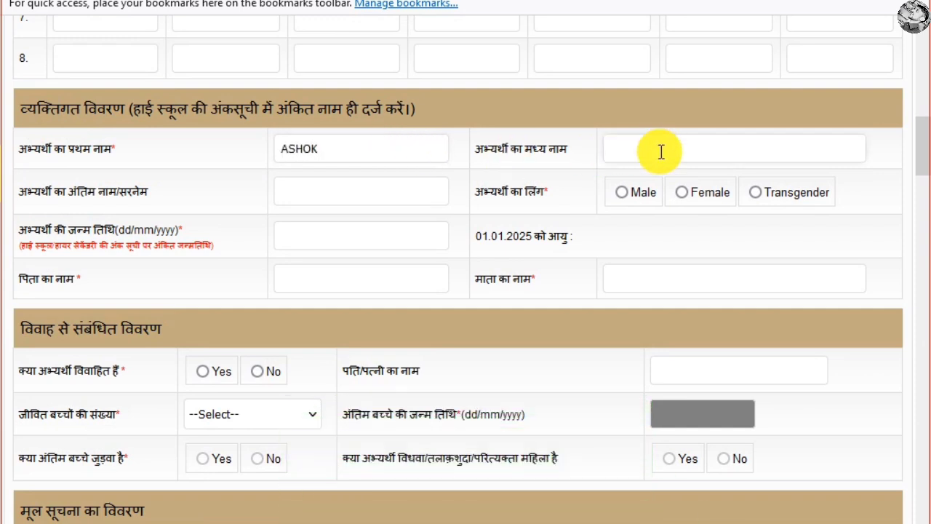
left_click(371, 191)
type("YADAV")
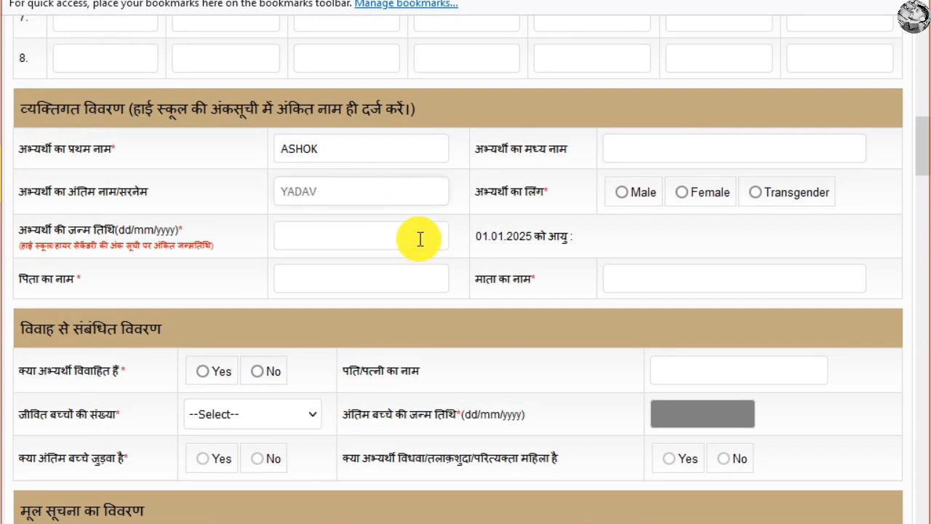
left_click(623, 194)
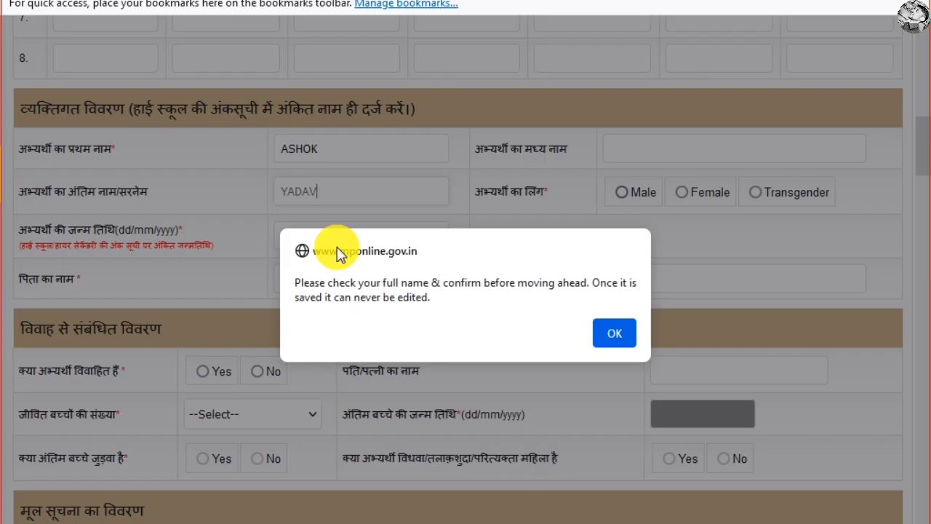
left_click(613, 332)
left_click(622, 192)
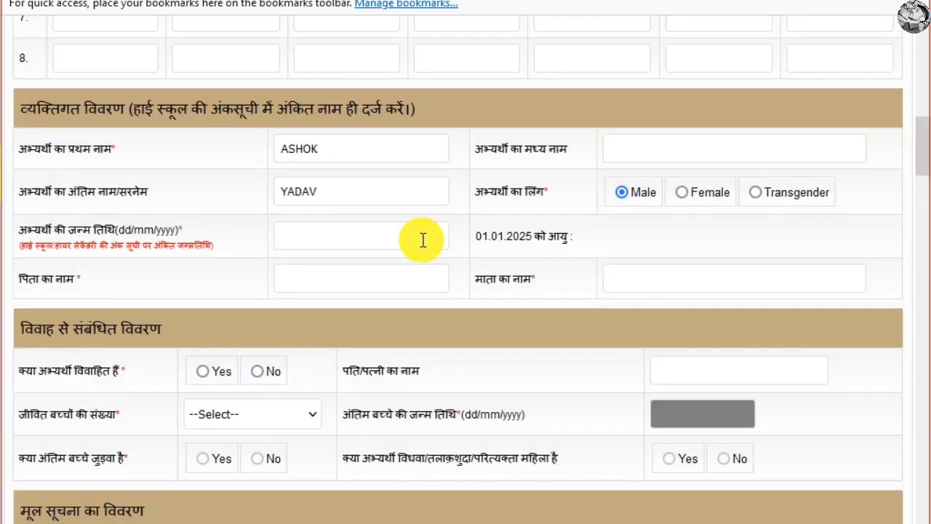
left_click(349, 235)
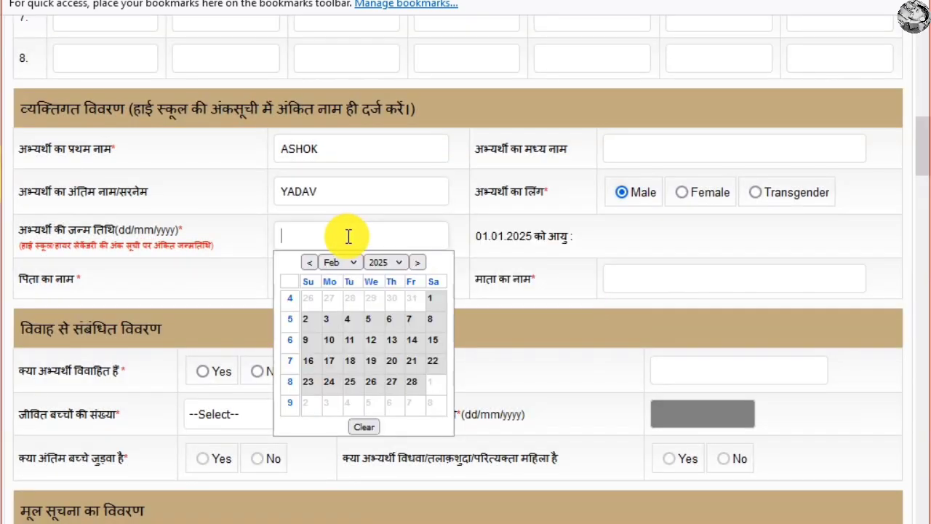
left_click(395, 265)
scroll(392, 331, "up", 5)
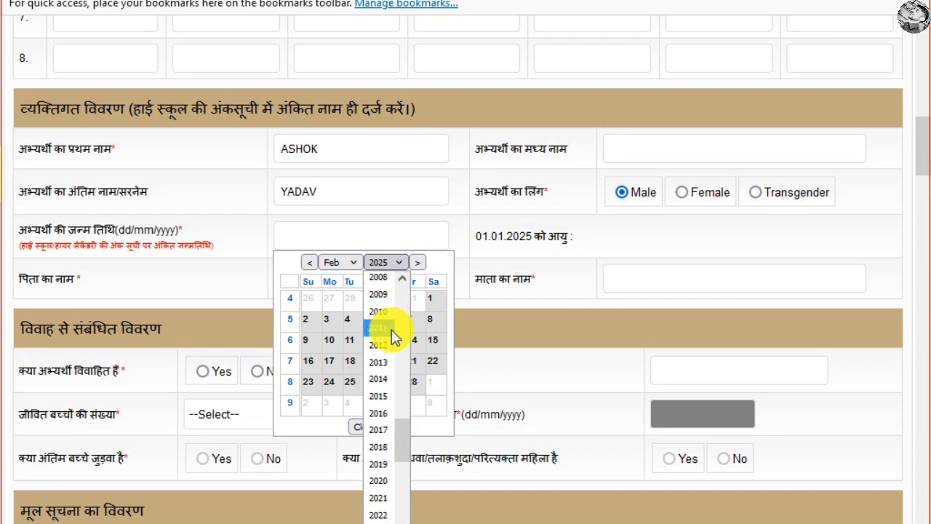
left_click(379, 309)
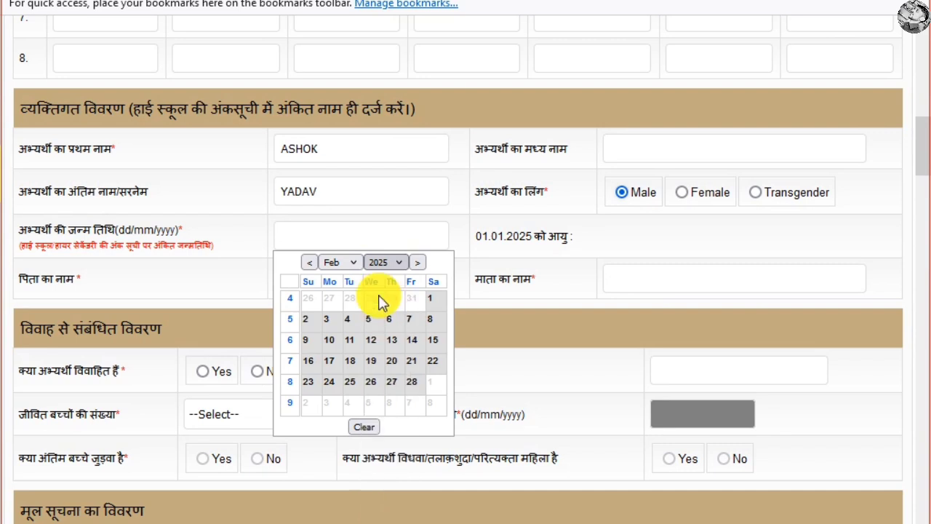
left_click(339, 263)
left_click(337, 301)
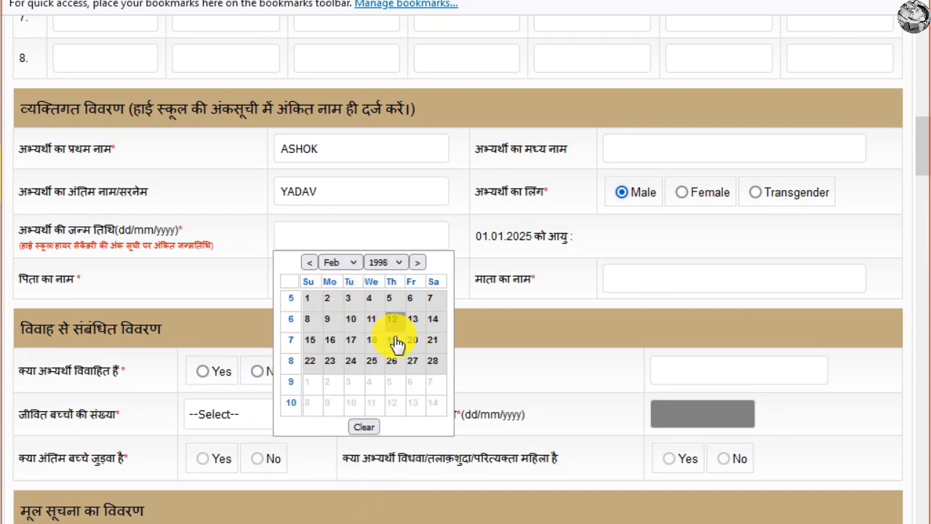
left_click(393, 342)
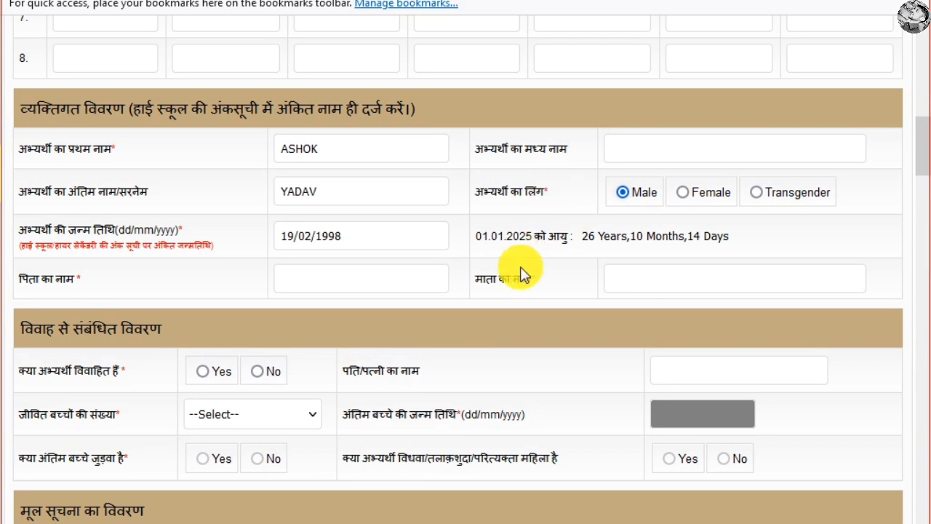
left_click(764, 277)
Try married Yes with one living child, then answer No, disabling spouse and children fields.
scroll(426, 267, "down", 1)
scroll(368, 289, "down", 4)
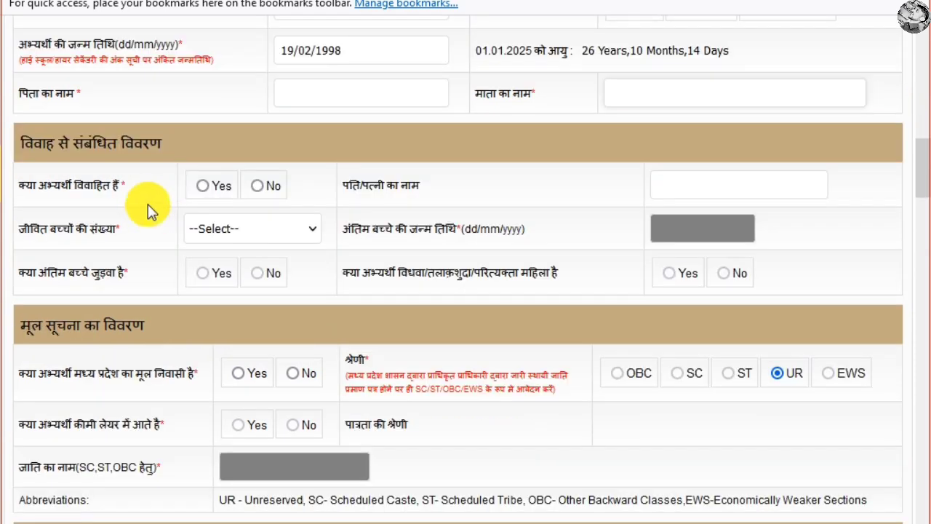
left_click(202, 187)
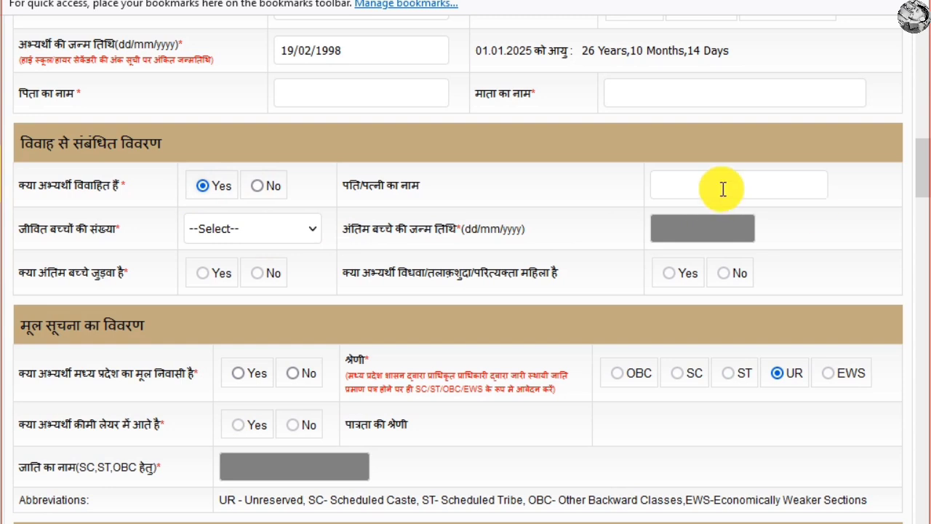
left_click(662, 187)
left_click(256, 234)
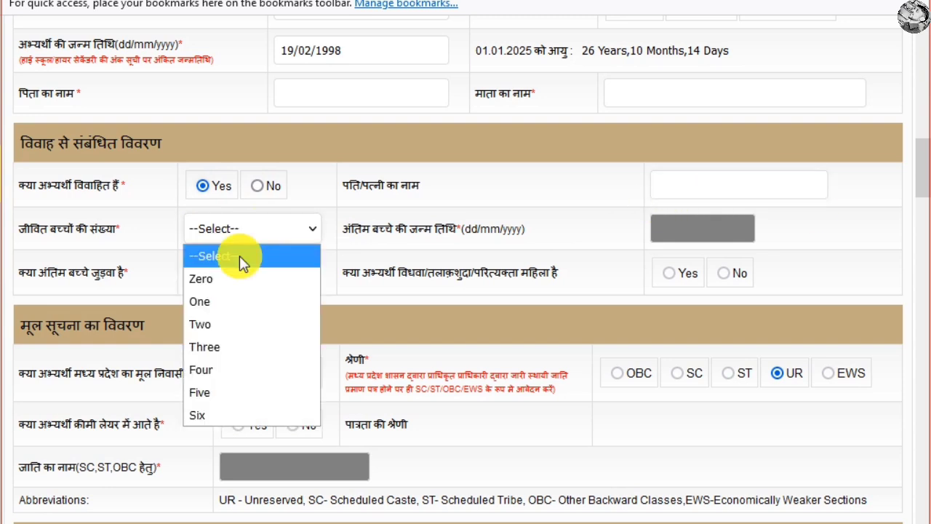
left_click(232, 301)
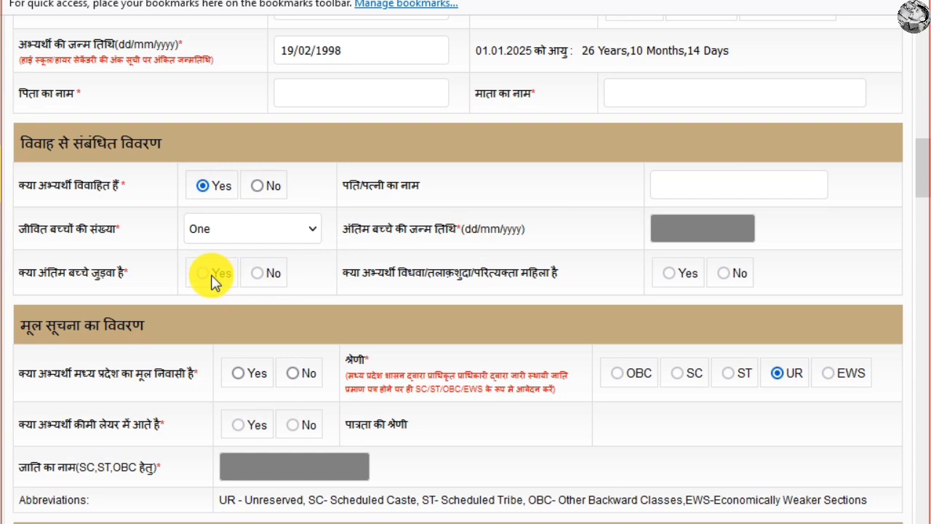
left_click(260, 190)
scroll(506, 215, "down", 3)
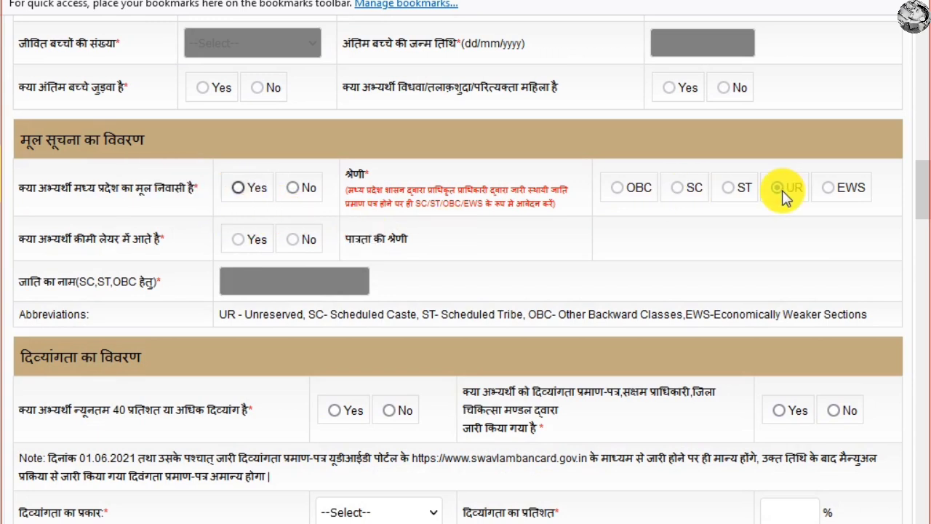
Mark Madhya Pradesh domicile Yes and try the OBC category with creamy layer No.
left_click(684, 191)
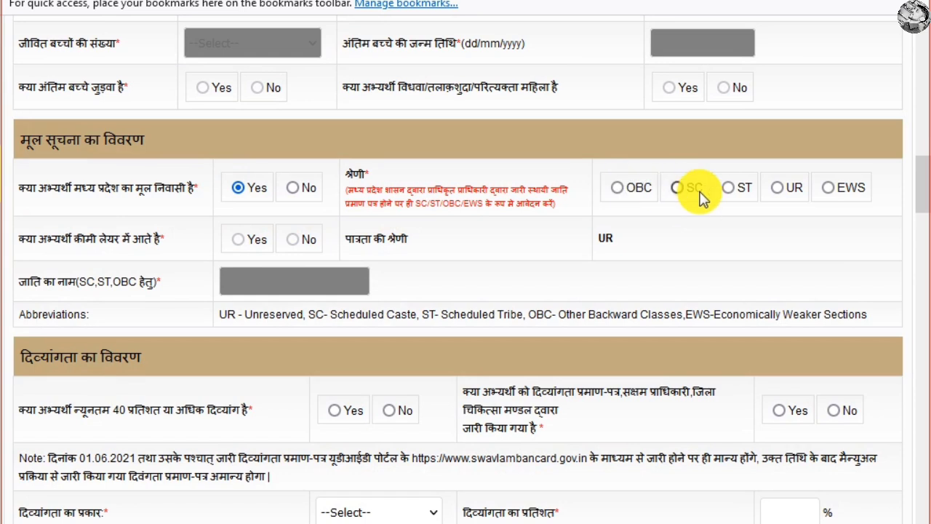
left_click(687, 191)
left_click(616, 187)
left_click(238, 240)
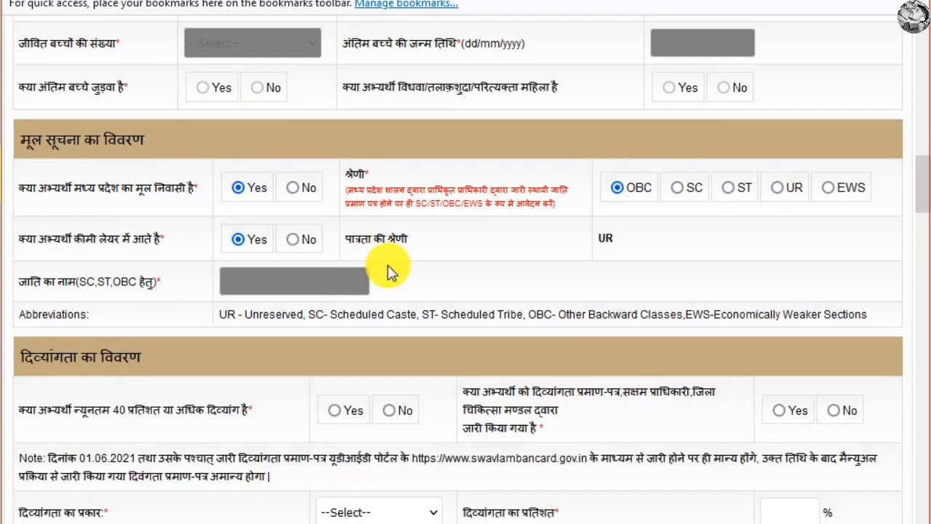
left_click(618, 190)
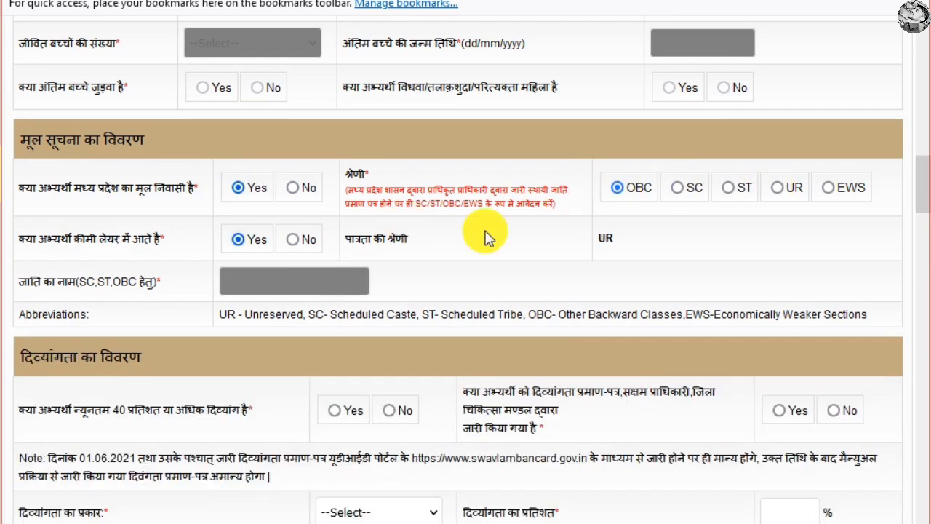
left_click(240, 242)
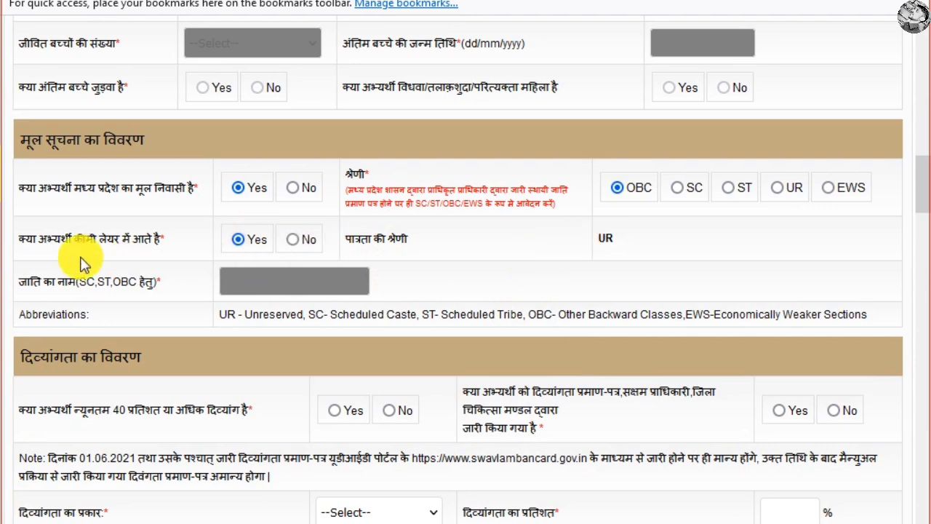
left_click(247, 243)
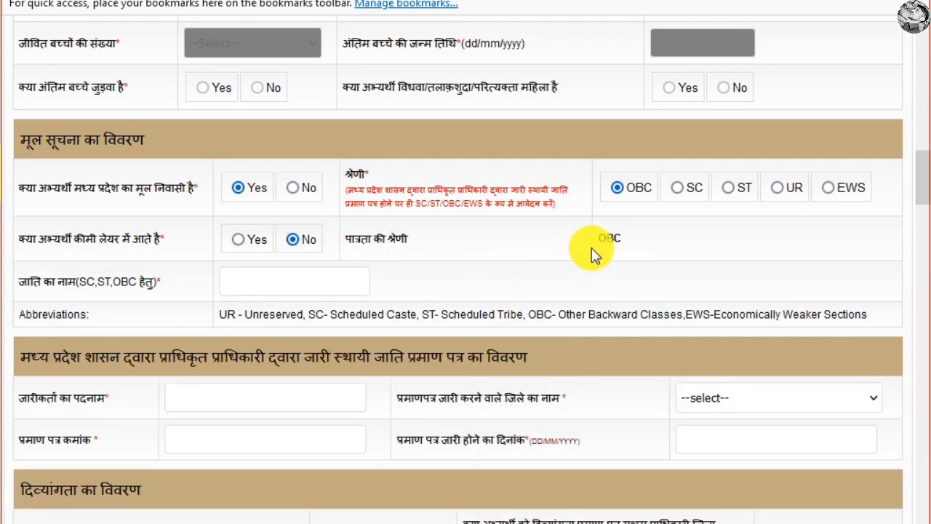
left_click_drag(593, 251, 655, 244)
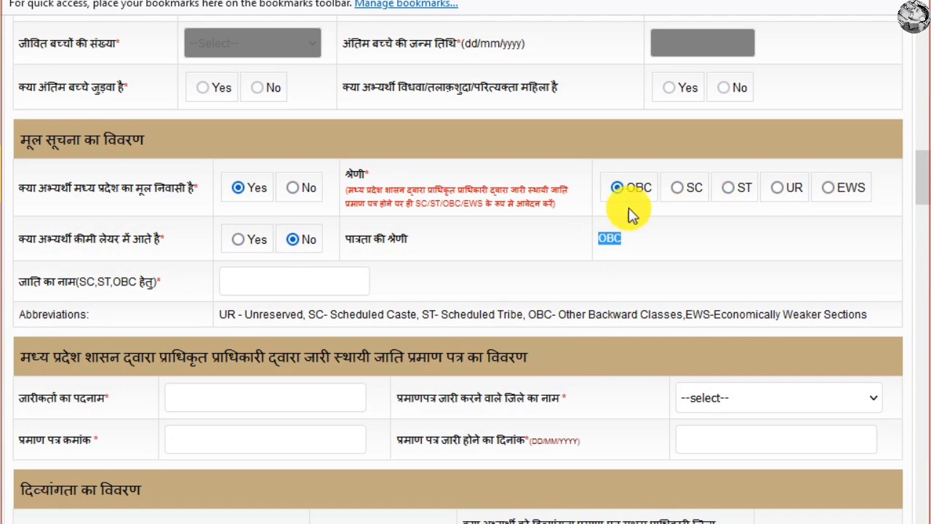
Try the caste certificate details with Bhopal as issuing district, then switch the category to UR.
left_click(291, 282)
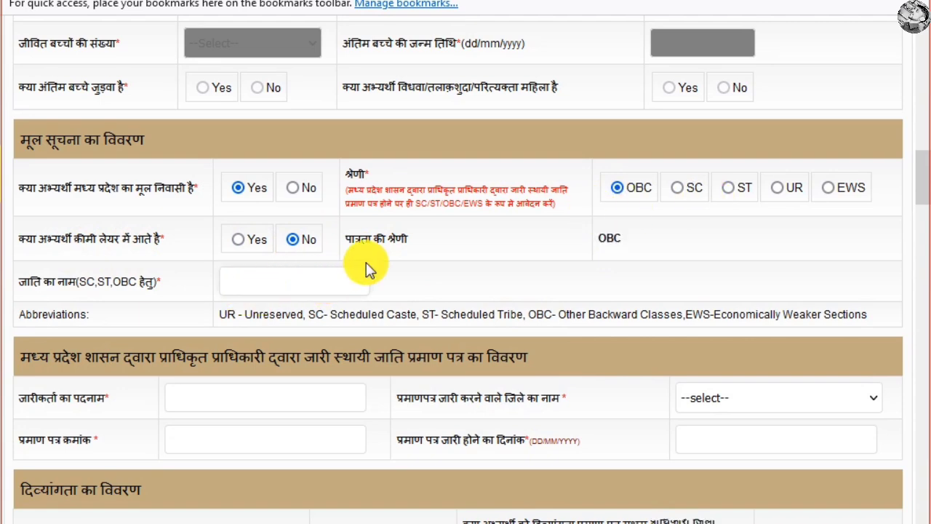
scroll(305, 269, "down", 3)
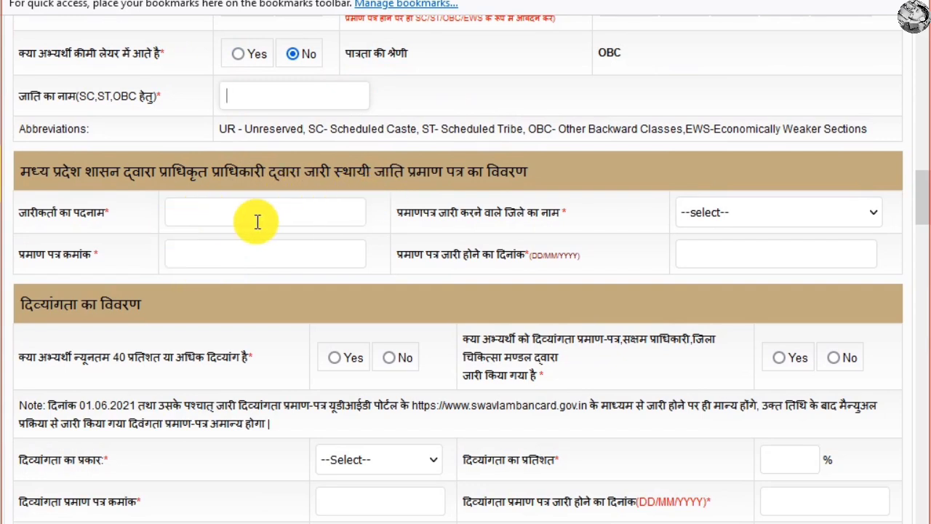
left_click(781, 210)
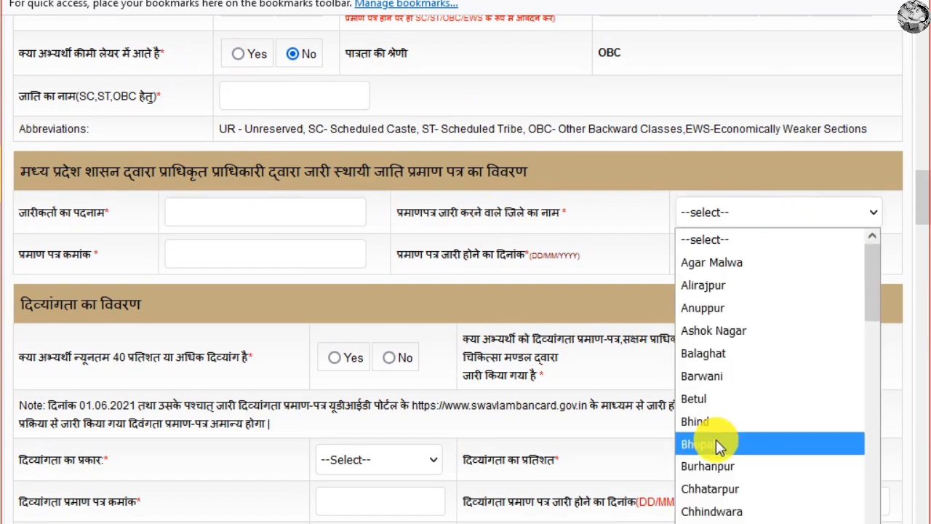
left_click(716, 442)
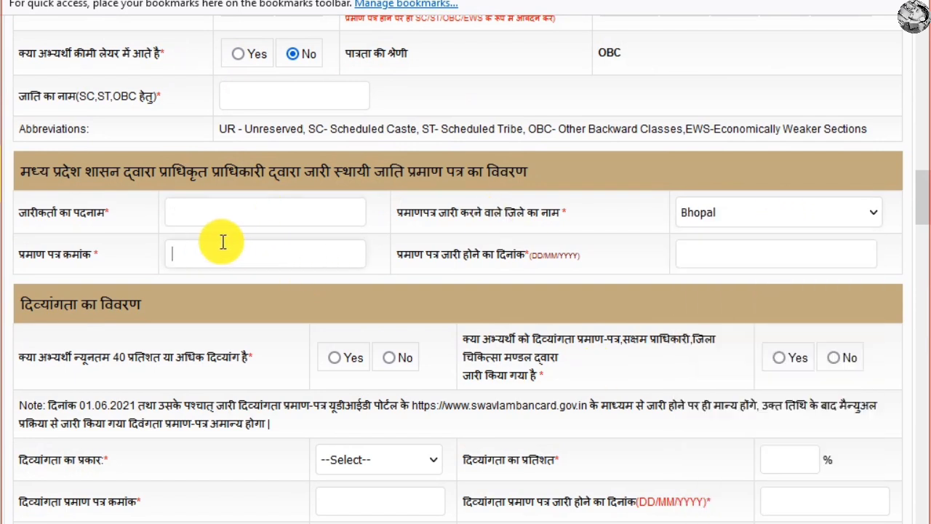
left_click(746, 253)
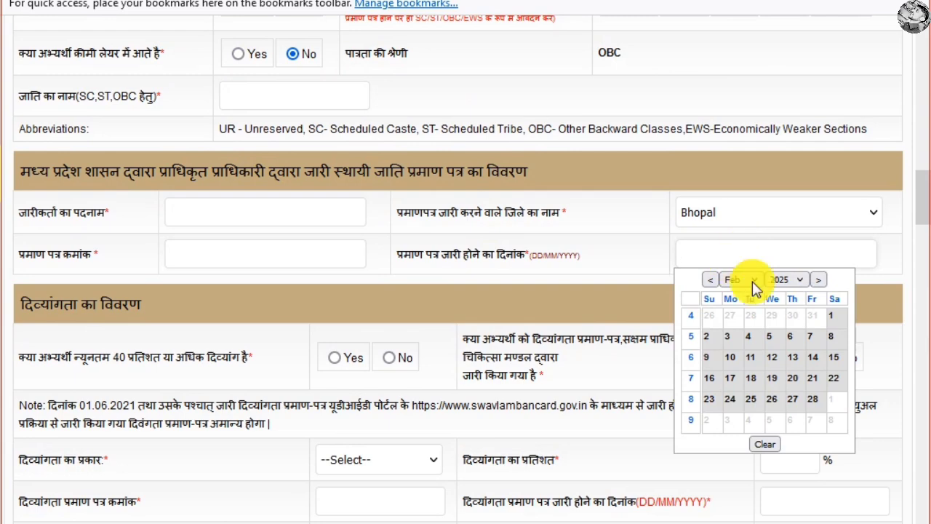
scroll(668, 193, "up", 3)
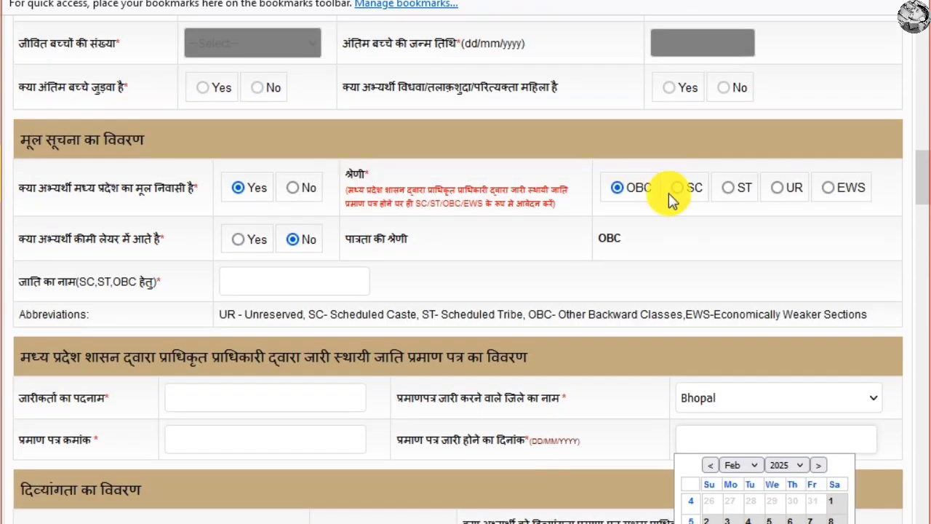
left_click(774, 188)
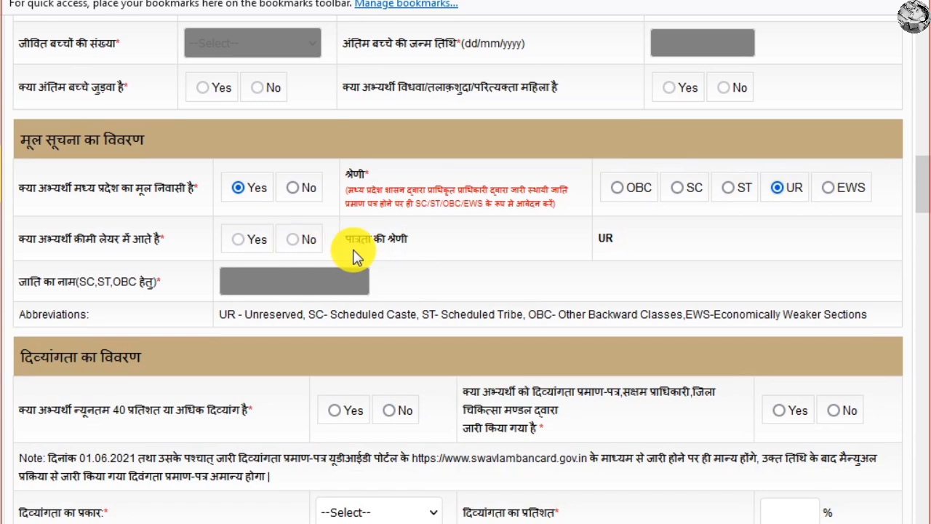
Try the disability questions with type OH, then answer No to 40 percent disability.
scroll(346, 247, "down", 3)
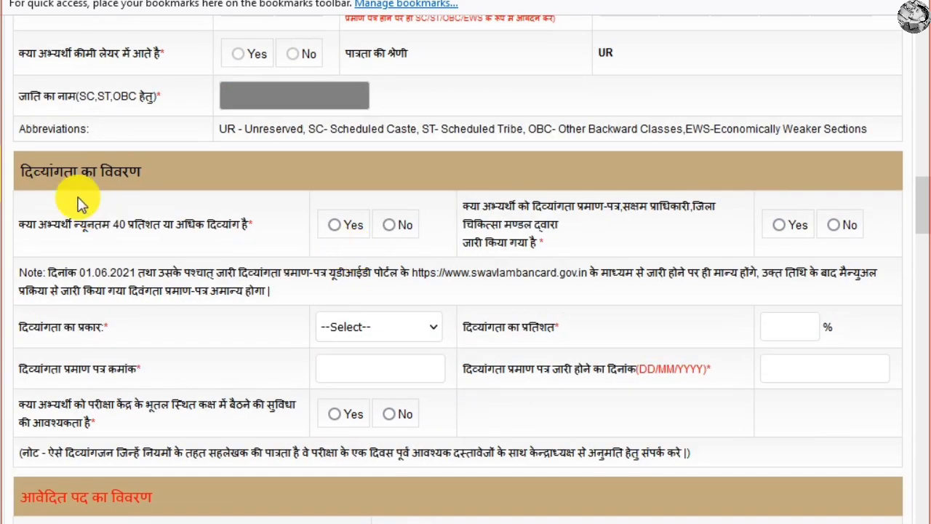
left_click_drag(66, 173, 233, 179)
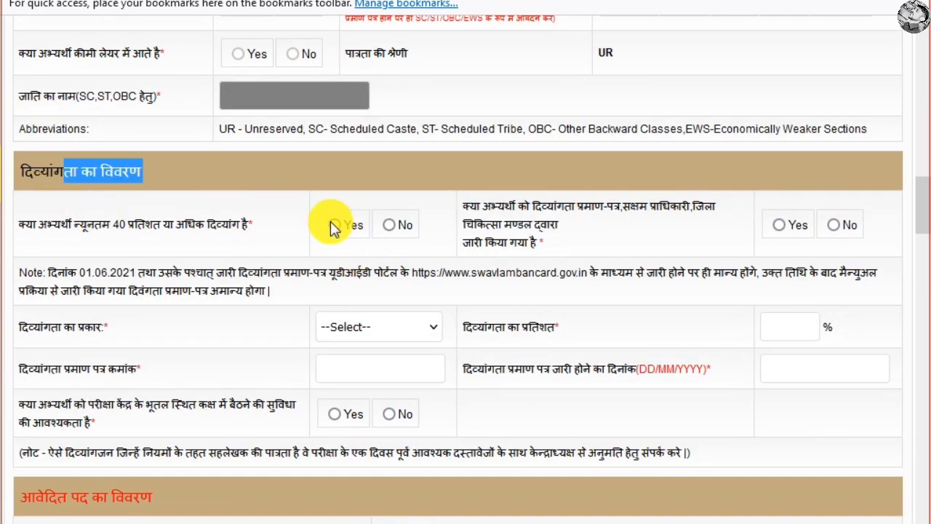
left_click(333, 225)
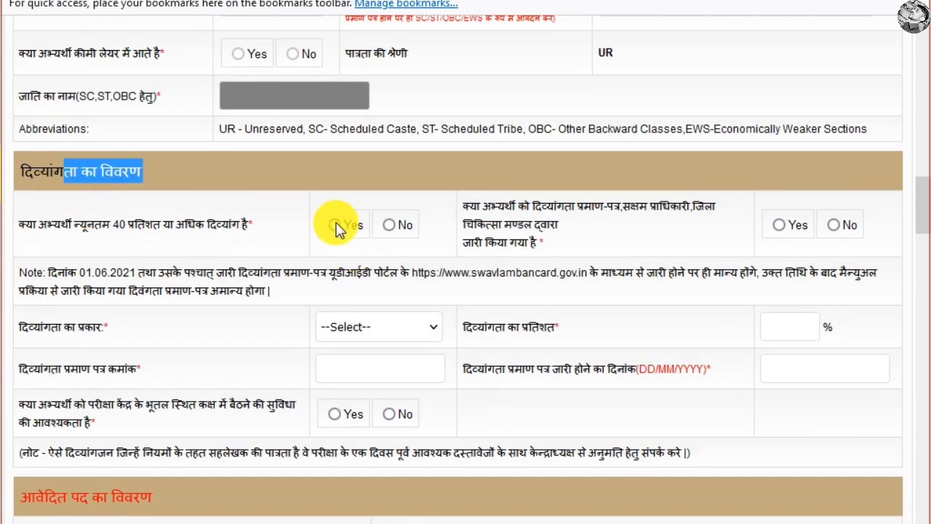
left_click(778, 225)
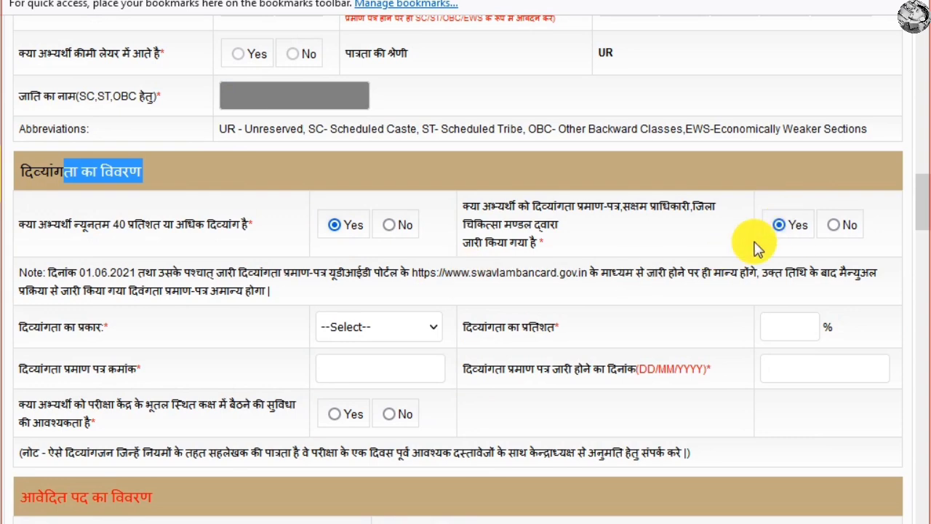
left_click(384, 327)
key("Down")
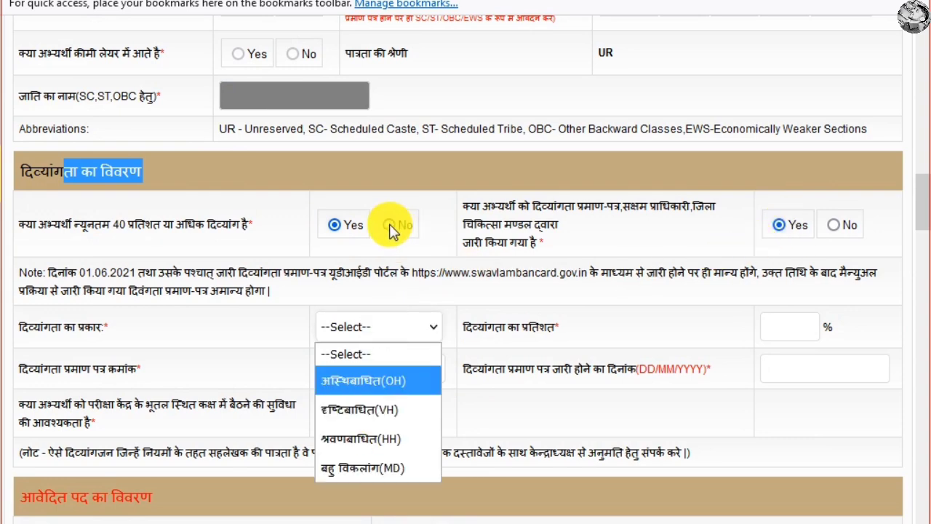
left_click(391, 227)
scroll(398, 229, "down", 4)
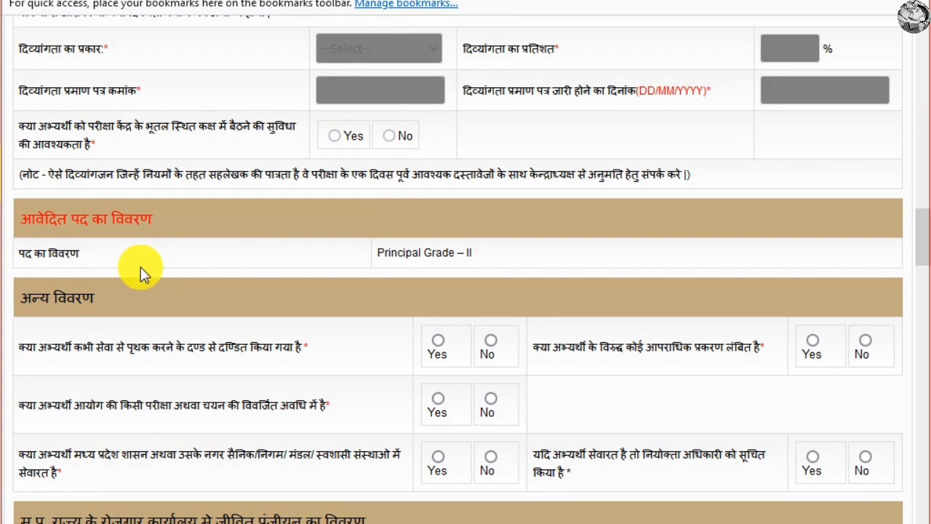
left_click_drag(80, 278, 21, 260)
scroll(366, 221, "down", 1)
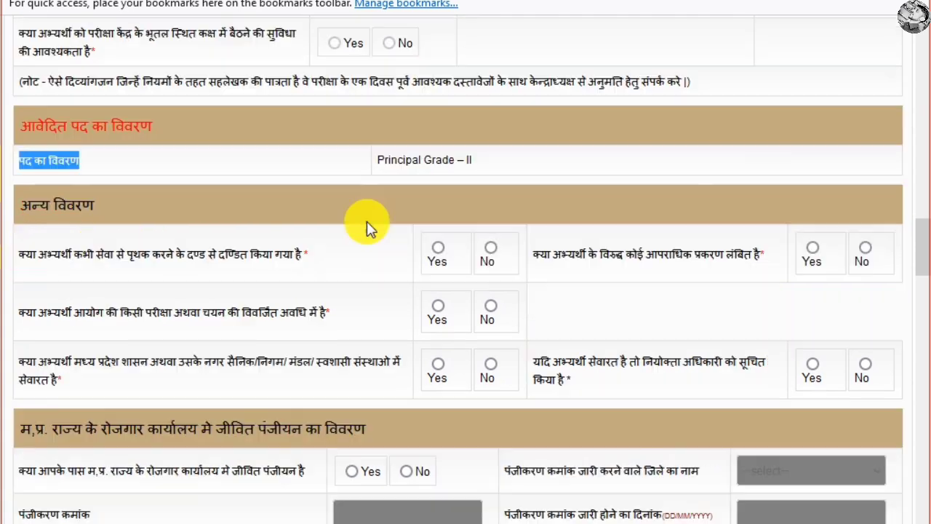
left_click_drag(384, 160, 516, 170)
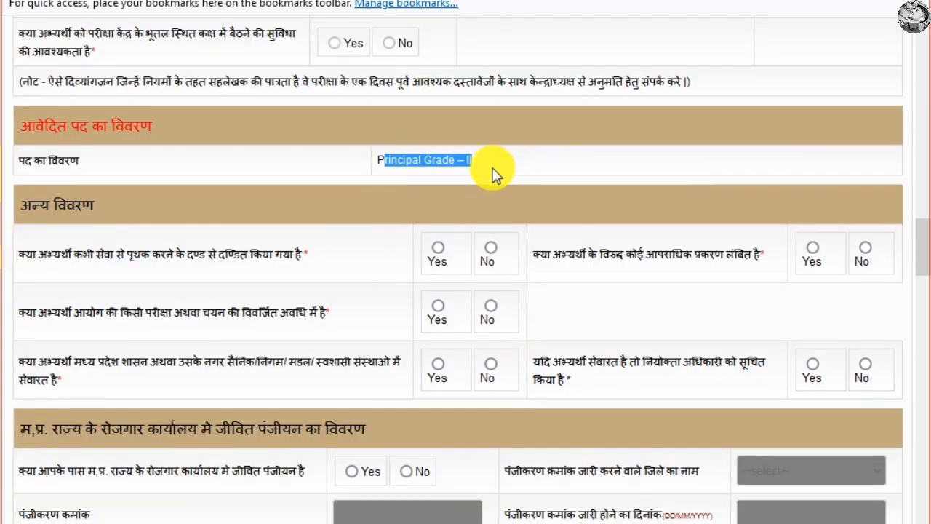
left_click(451, 172)
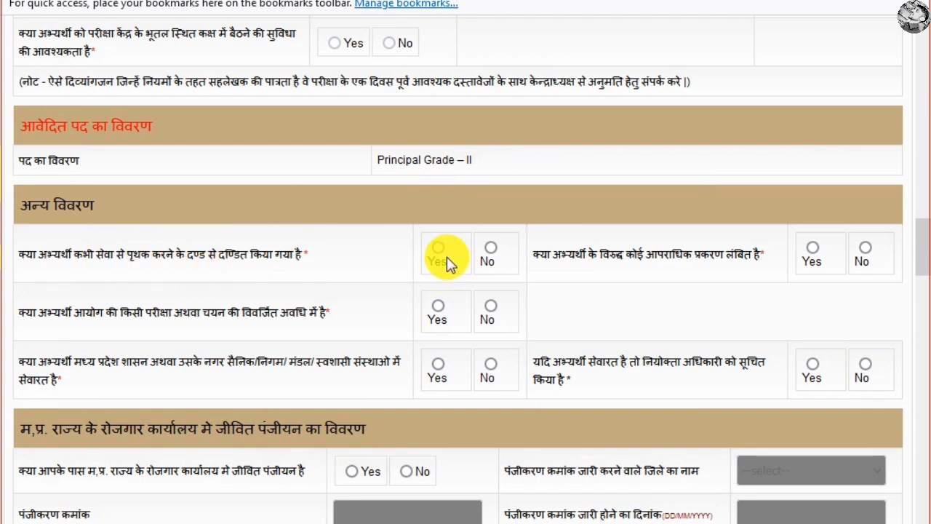
Answer No to the dismissal, pending criminal case and debarred-from-exams questions.
left_click(490, 250)
left_click_drag(536, 254, 864, 260)
left_click(865, 251)
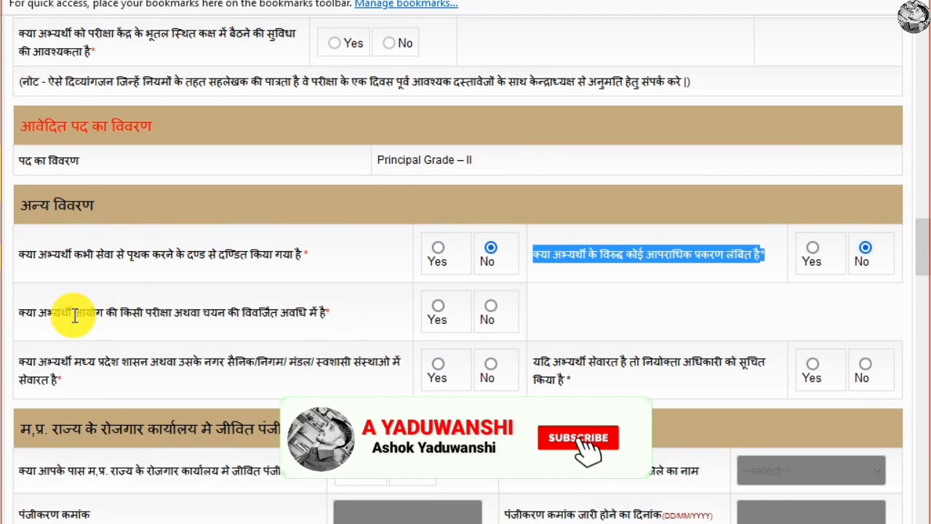
left_click_drag(27, 313, 339, 323)
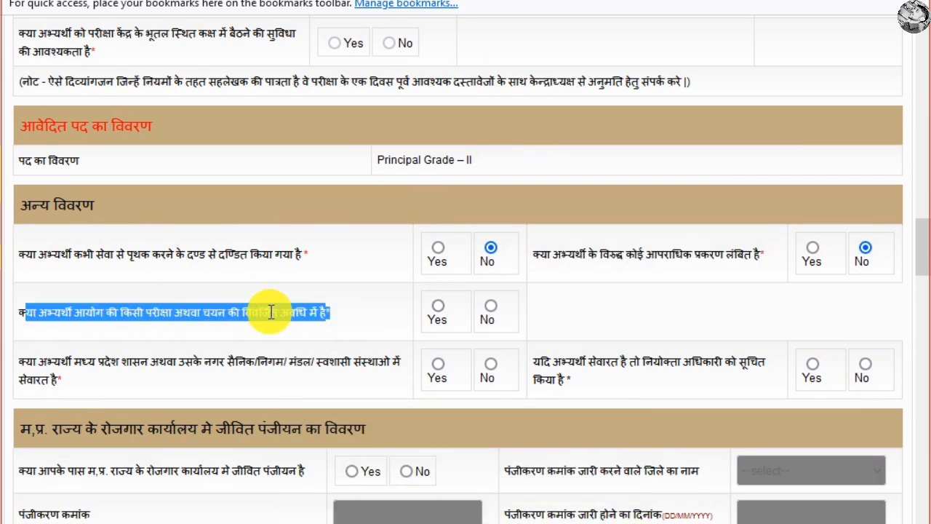
left_click(352, 319)
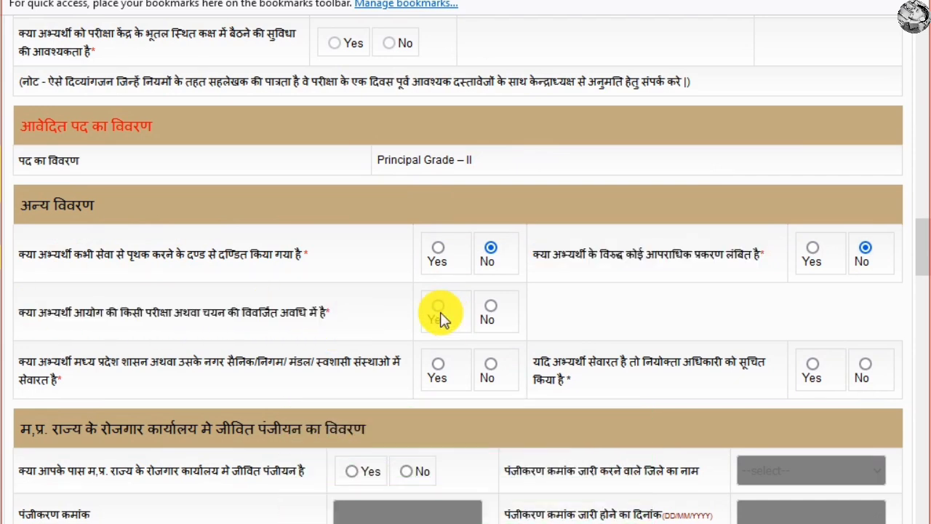
left_click(490, 310)
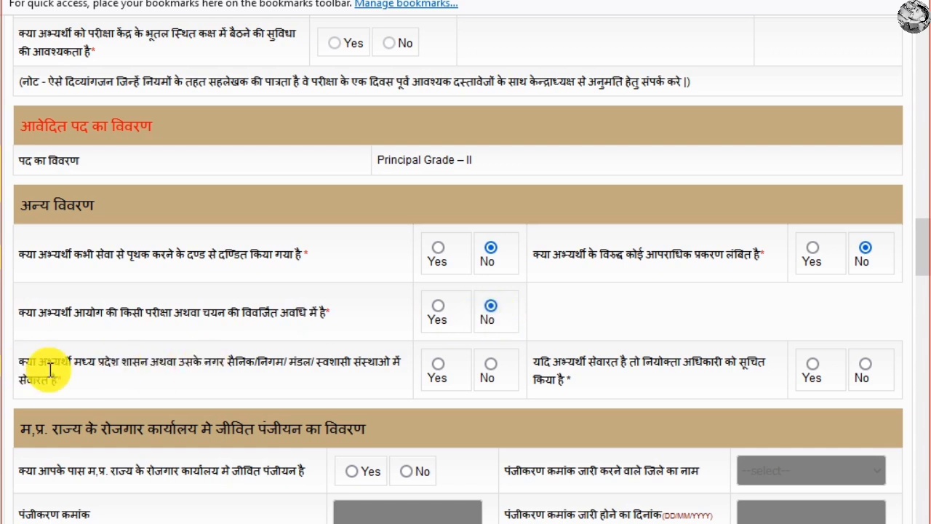
Answer No to being employed in MP government, leaving the employer-informed question disabled.
triple_click(73, 371)
left_click(171, 367)
left_click_drag(176, 367, 402, 367)
left_click_drag(225, 393, 325, 379)
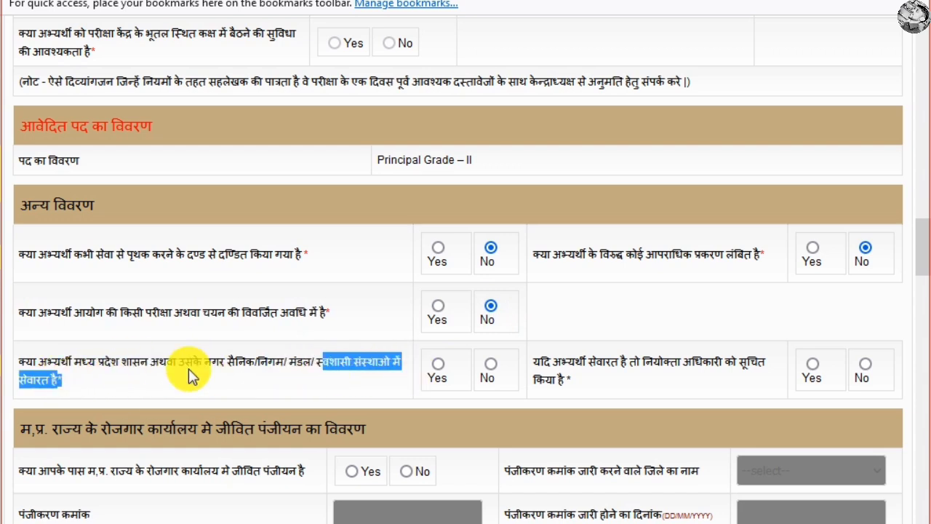
left_click_drag(426, 369, 208, 366)
left_click(472, 373)
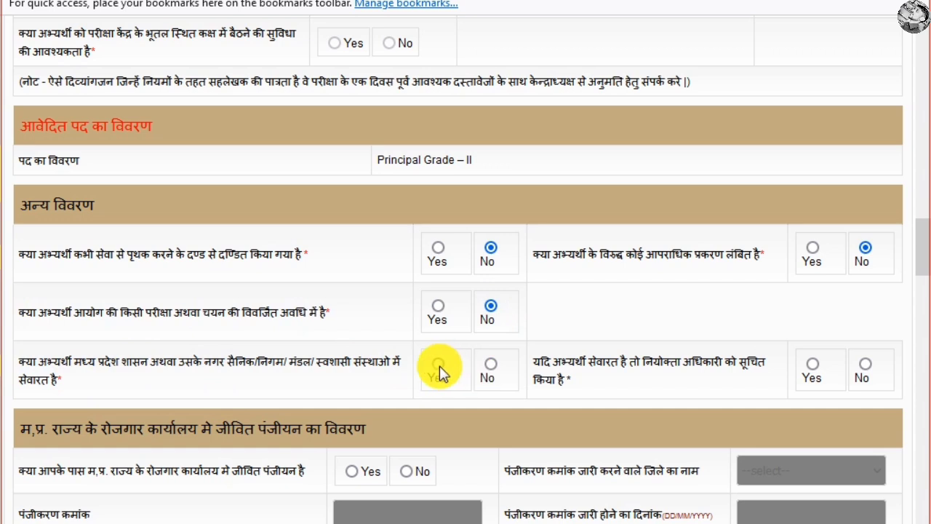
left_click(491, 368)
left_click_drag(537, 364, 629, 382)
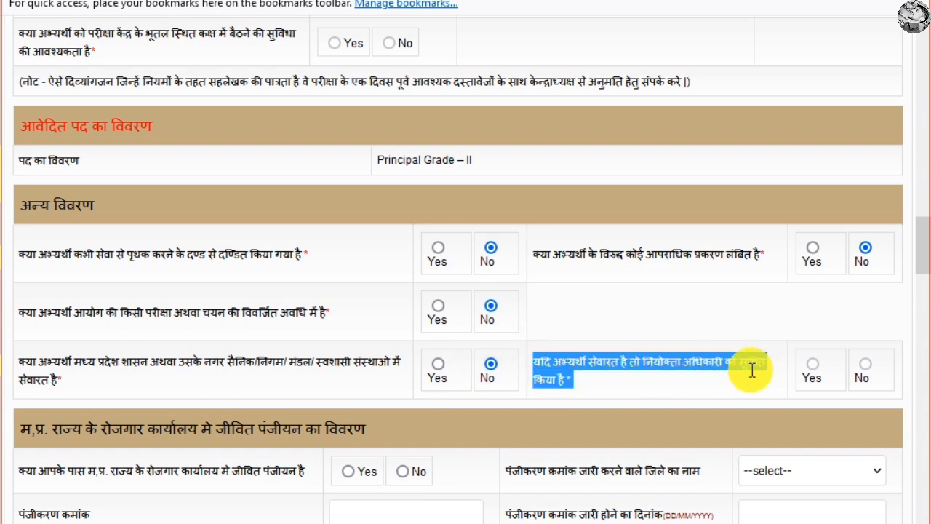
left_click(813, 363)
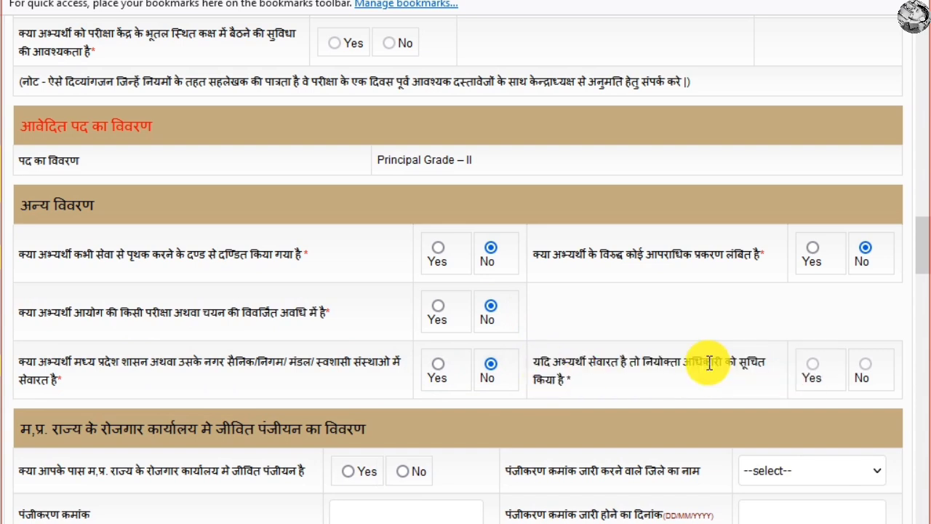
scroll(585, 350, "down", 1)
Answer Yes to live employment exchange registration and try Bhopal as its district.
scroll(585, 349, "down", 4)
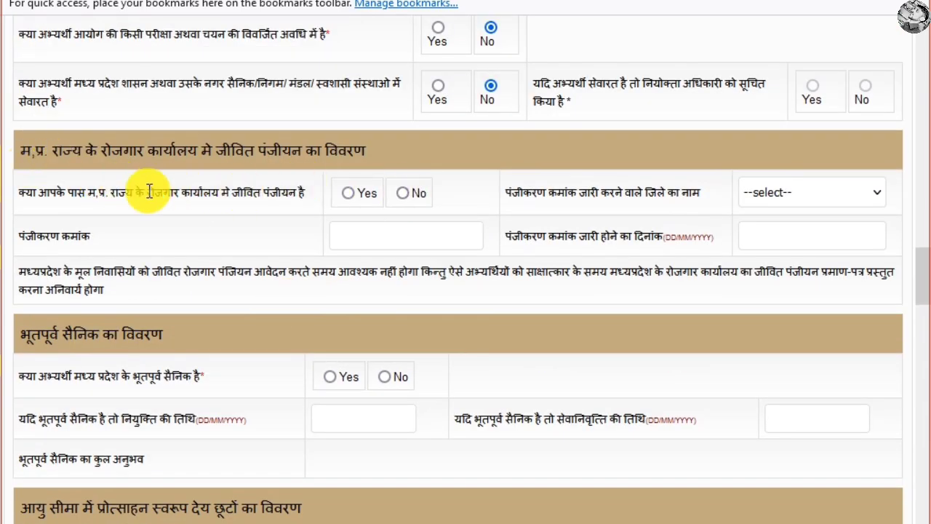
left_click_drag(20, 205, 344, 195)
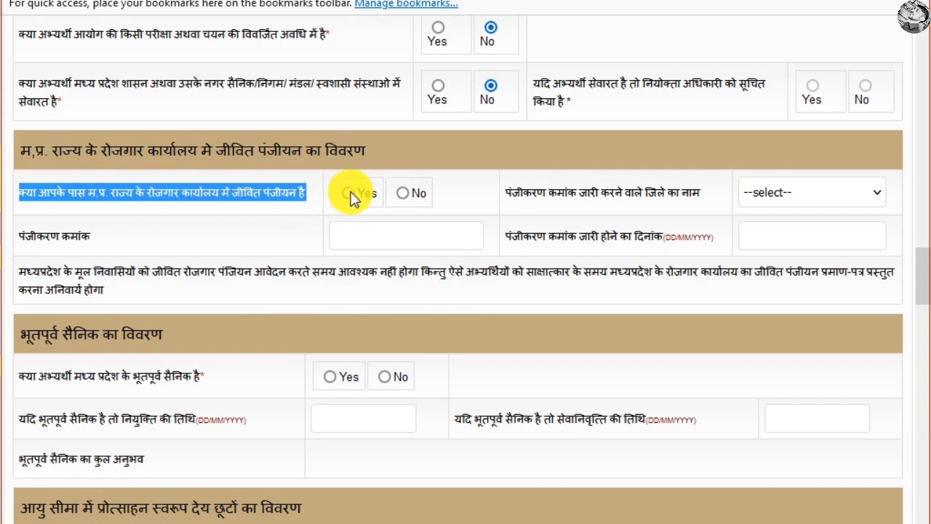
left_click(351, 193)
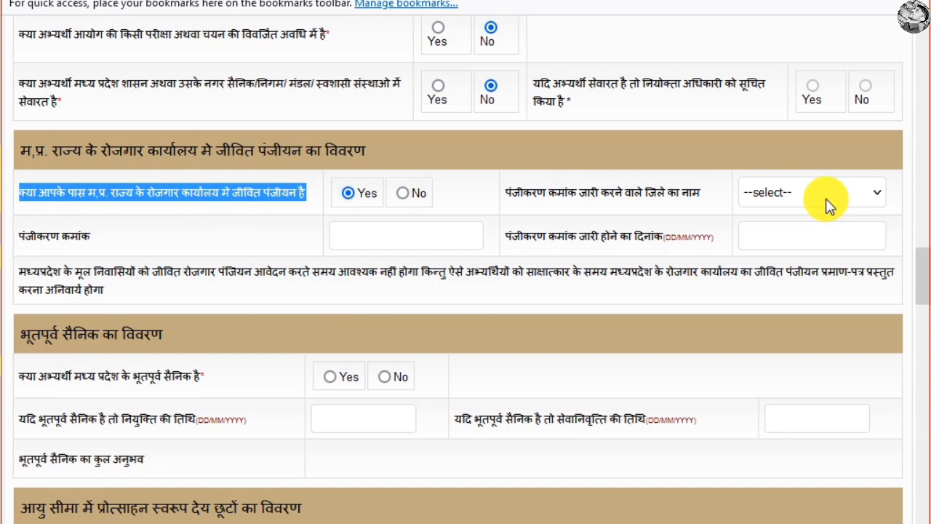
left_click(827, 202)
left_click(446, 338)
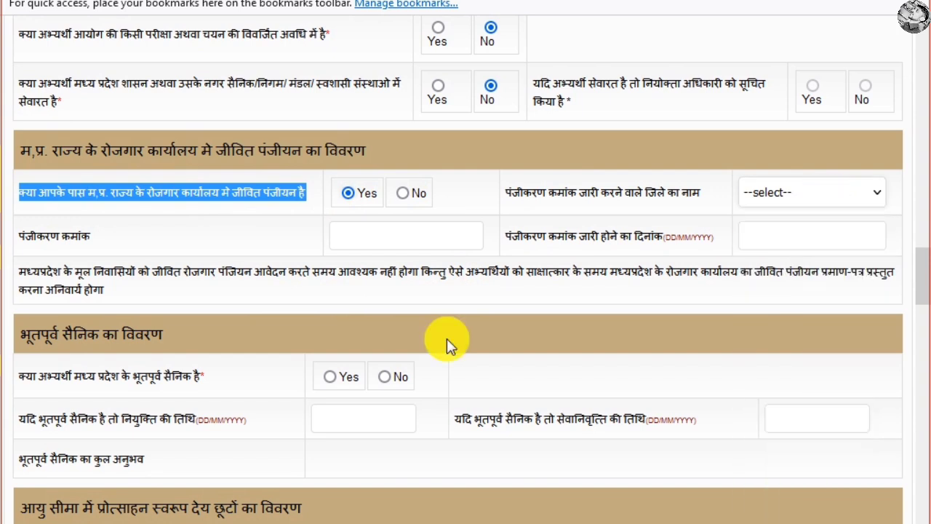
left_click(387, 238)
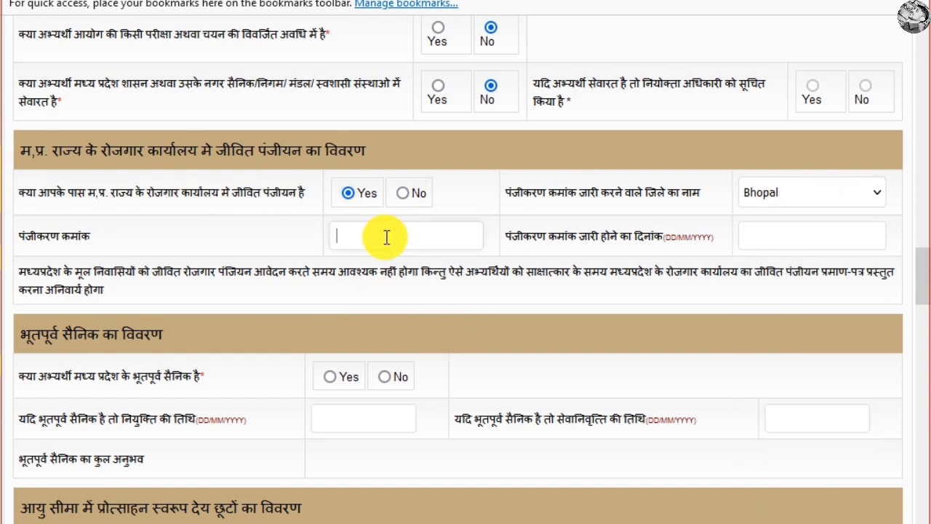
Try the registration date calendar, switch the answer to No, then back to Yes.
left_click(768, 244)
key("shift+Tab")
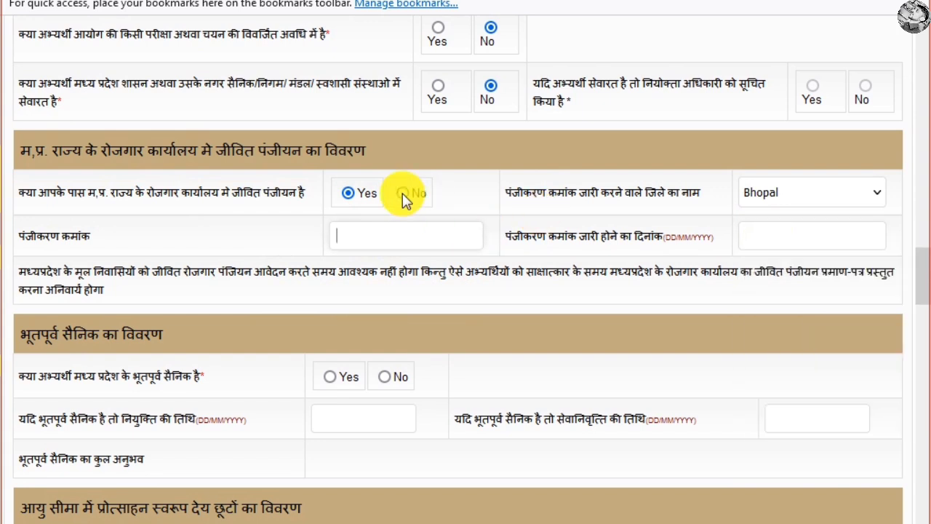
left_click(404, 194)
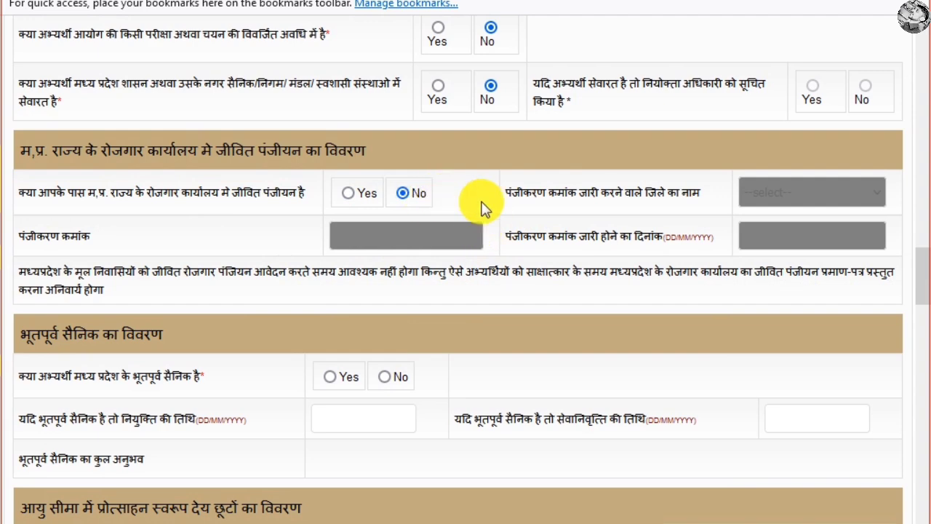
scroll(485, 209, "down", 2)
left_click(347, 100)
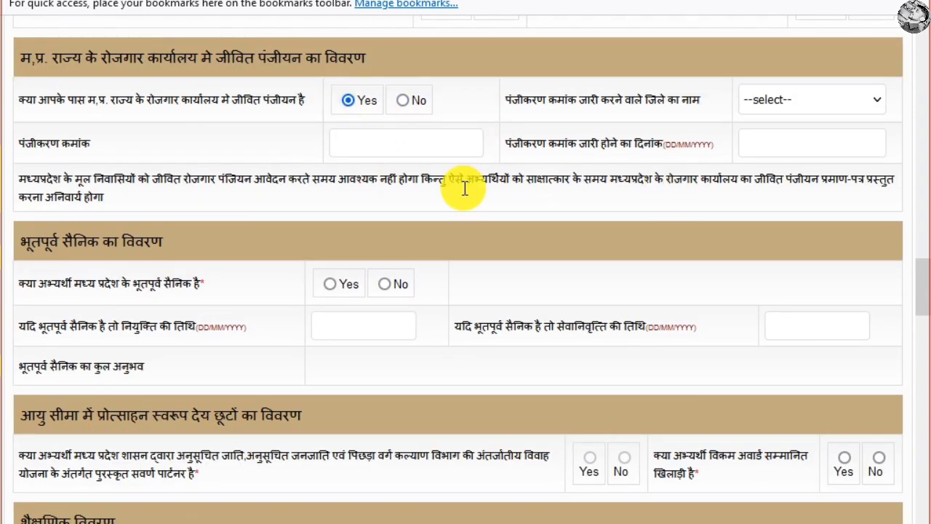
Set the MP ex-serviceman question to No.
scroll(454, 193, "down", 4)
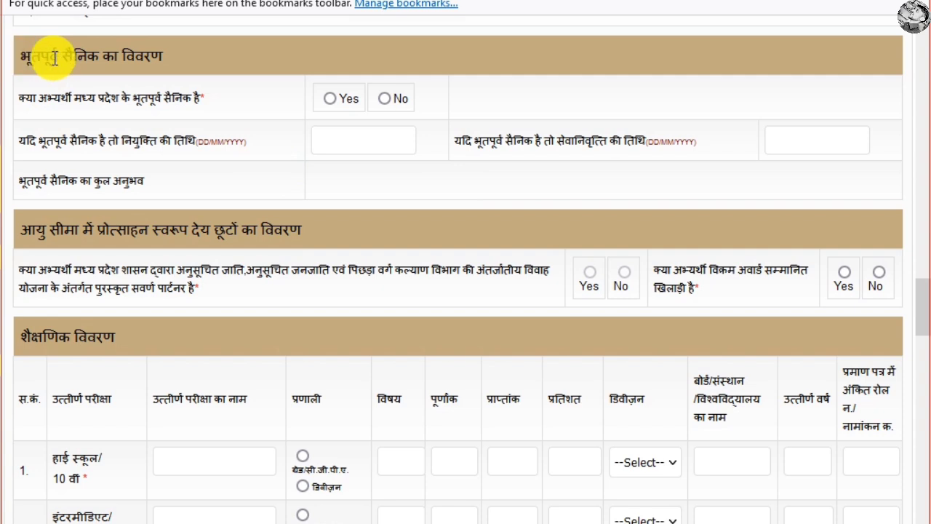
left_click_drag(31, 57, 166, 58)
left_click(334, 100)
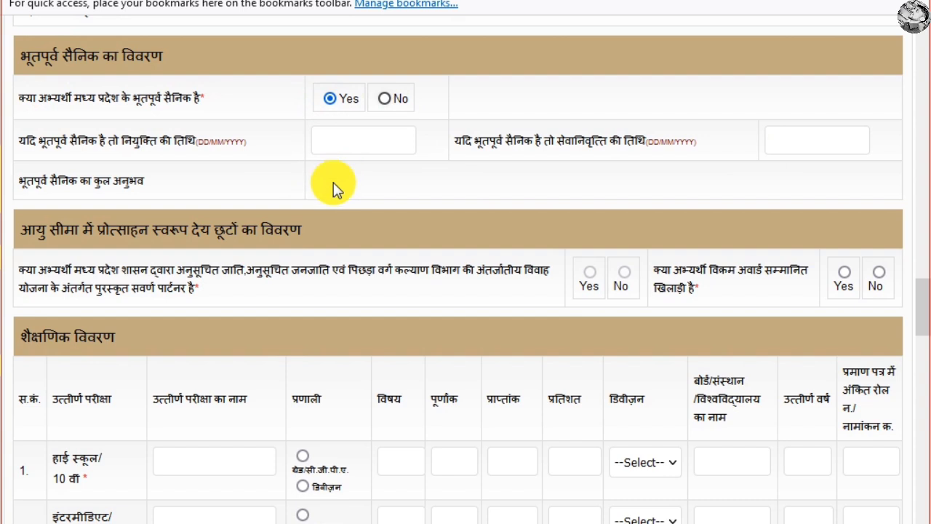
key("Down")
Answer No to the Vikram Award sportsperson question and scroll down to the educational details table.
scroll(591, 188, "down", 2)
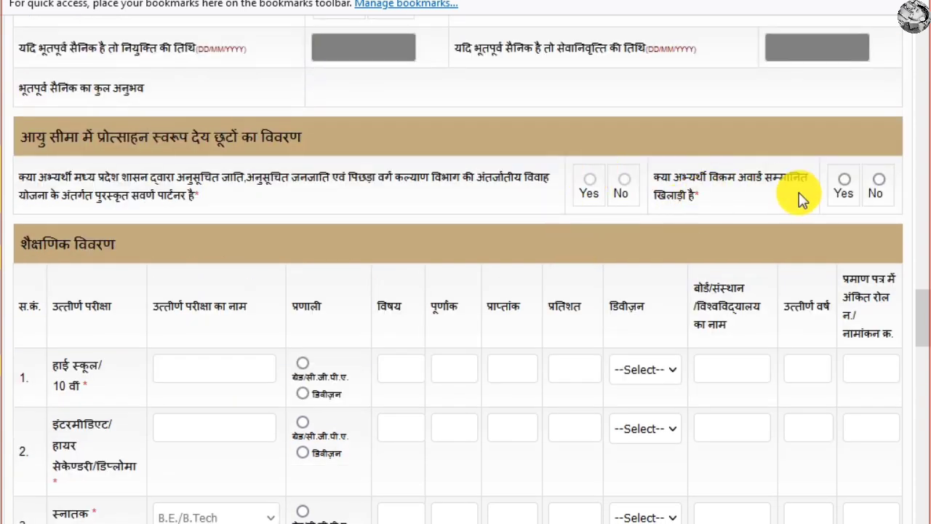
left_click(879, 181)
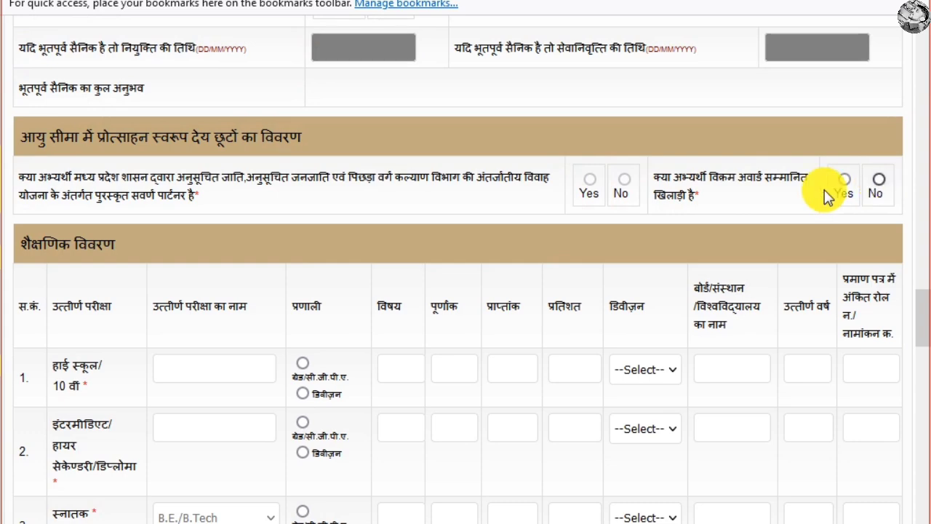
scroll(559, 207, "down", 2)
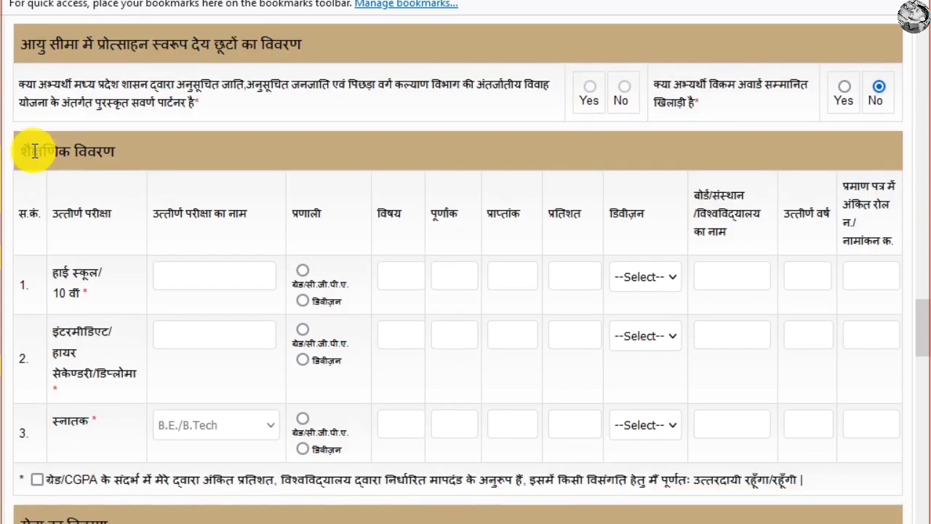
scroll(187, 163, "down", 3)
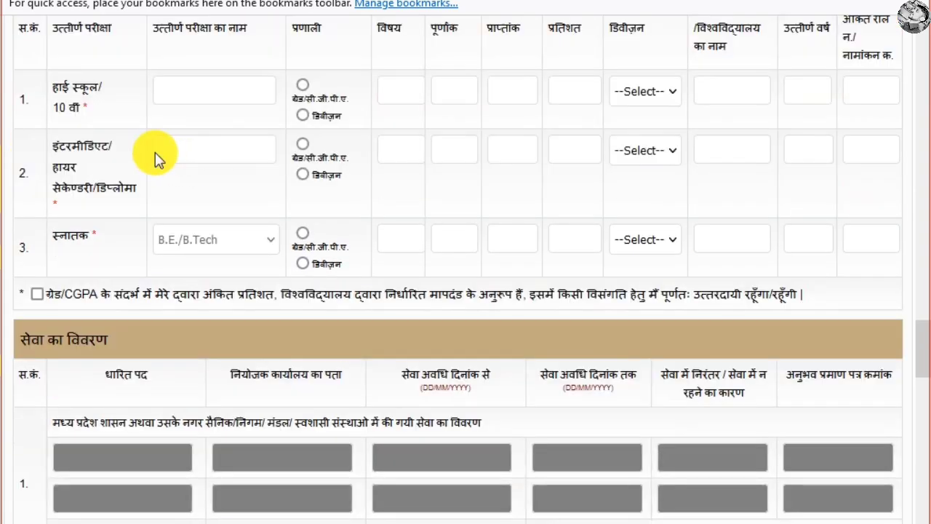
Enter HIGH SCHOOL as the row-1 exam with division marking and subject ALL.
scroll(155, 155, "up", 2)
left_click(239, 188)
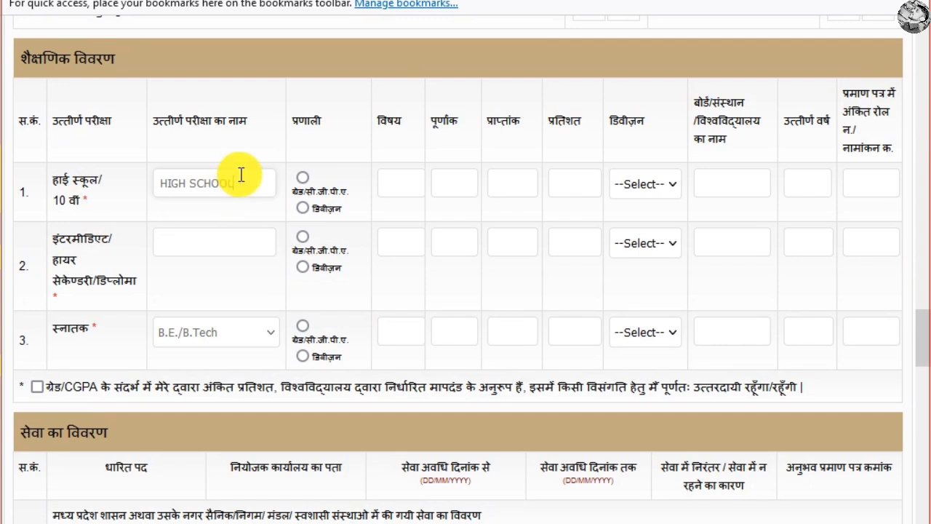
left_click(302, 178)
left_click(320, 210)
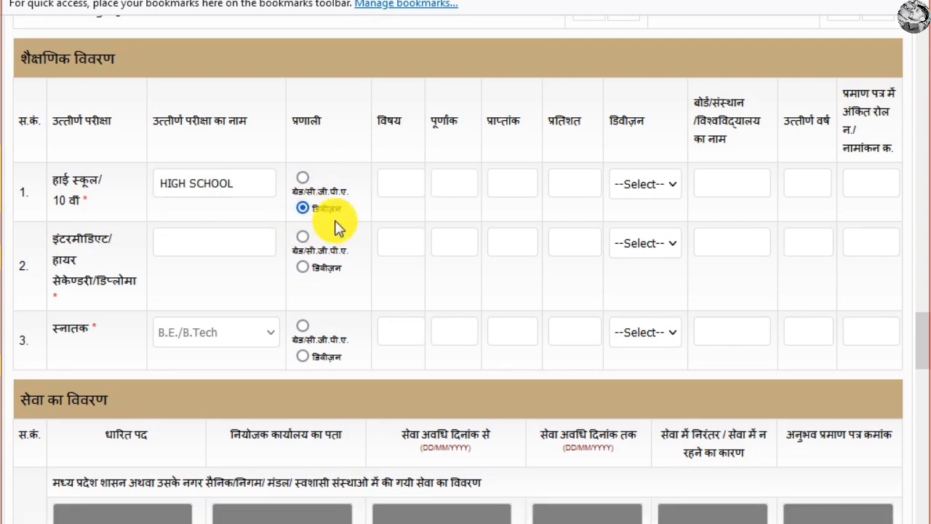
left_click(404, 188)
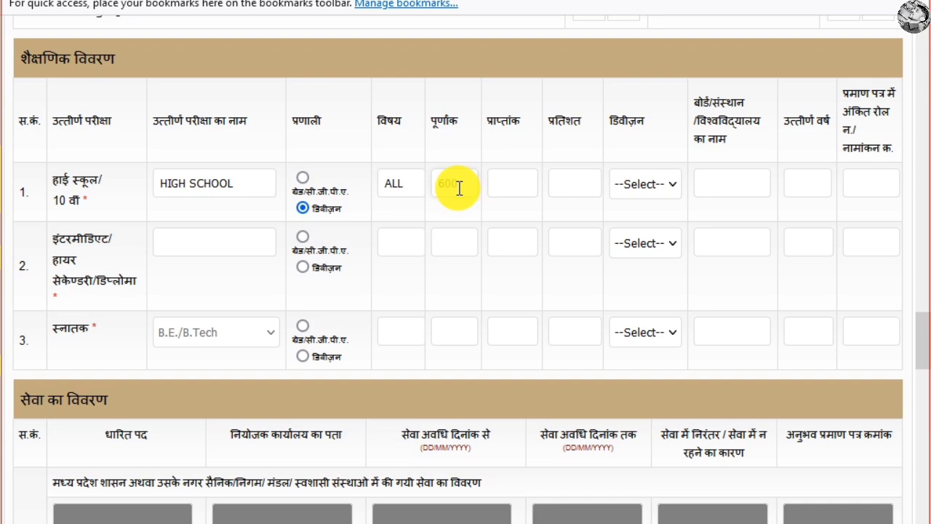
Enter 600 total and 350 obtained marks (58.33%), Second division, passed 2017.
scroll(531, 183, "up", 2)
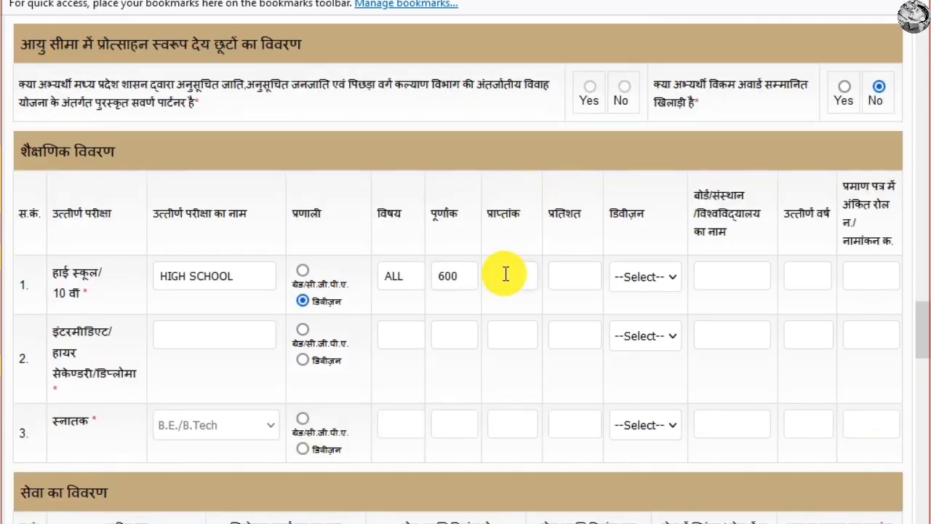
left_click(533, 240)
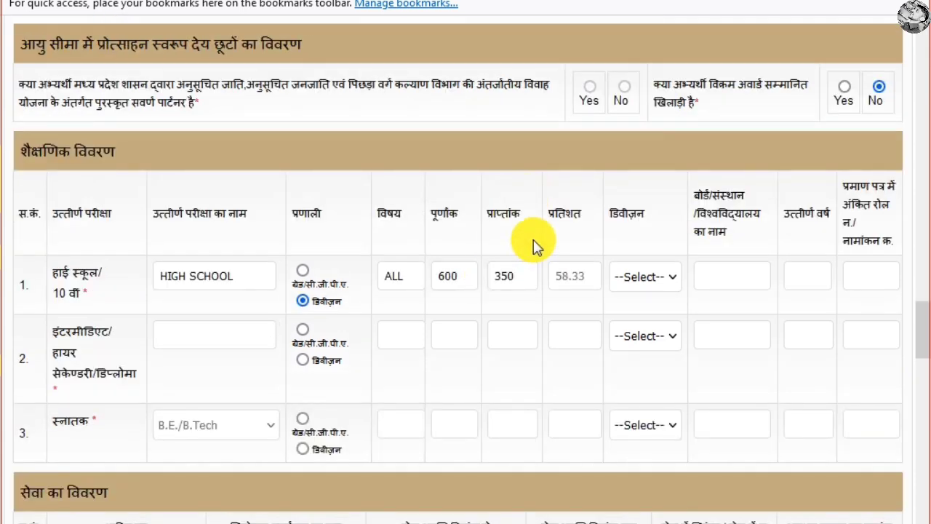
left_click(648, 277)
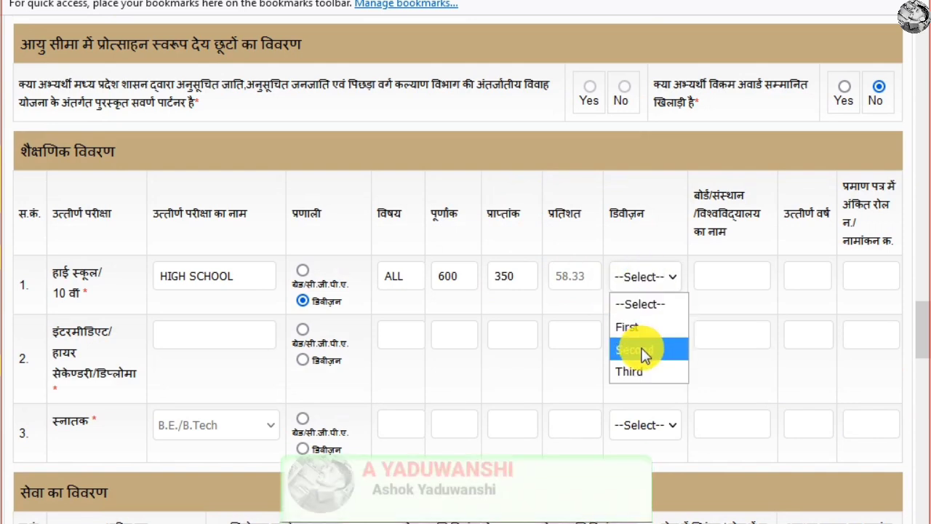
left_click(644, 350)
left_click(728, 271)
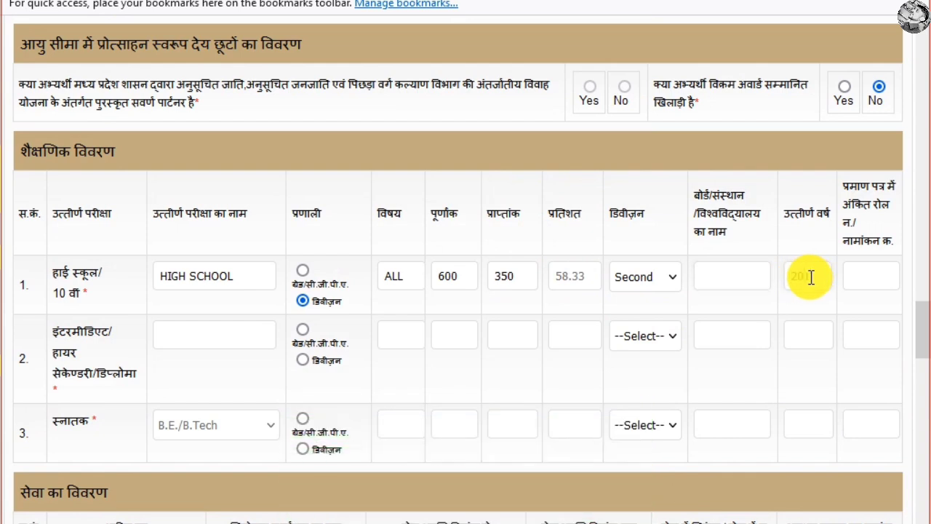
left_click(881, 282)
scroll(313, 318, "down", 2)
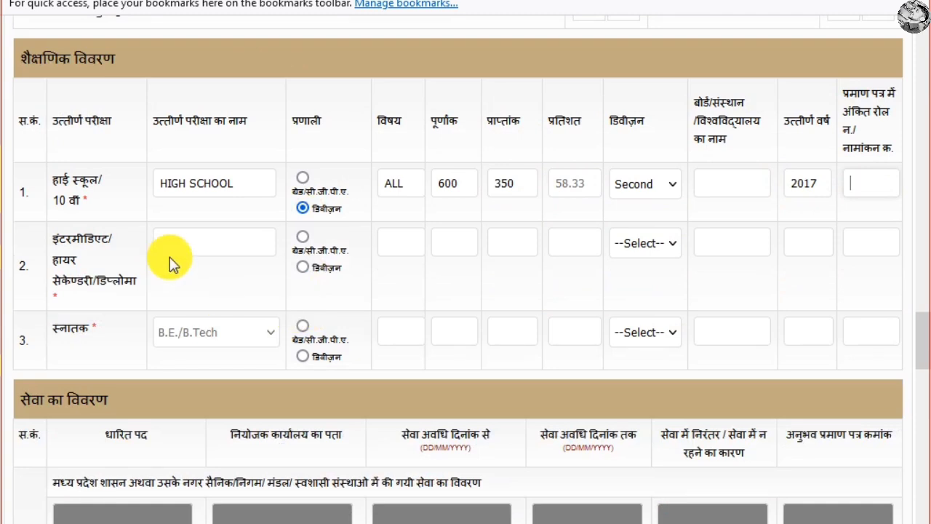
Switch the Intermediate row to division marking and choose First division.
left_click(206, 244)
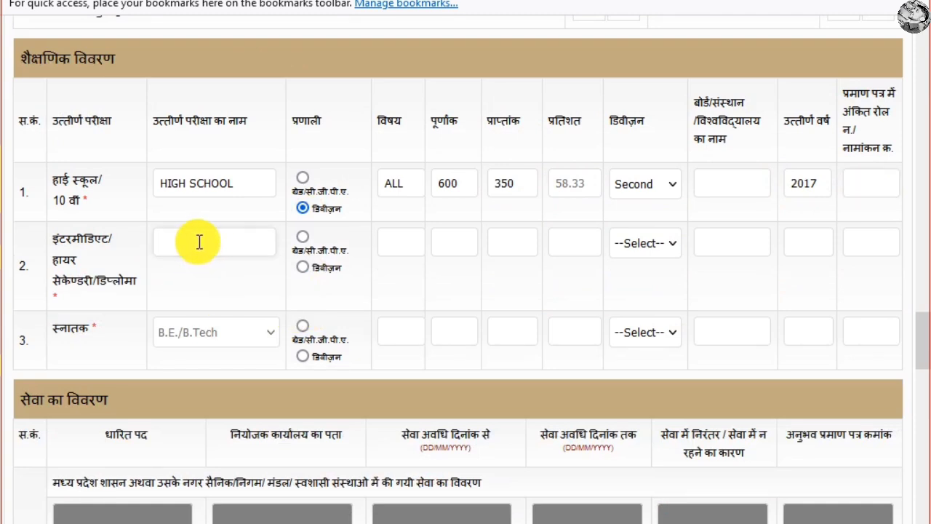
left_click(302, 267)
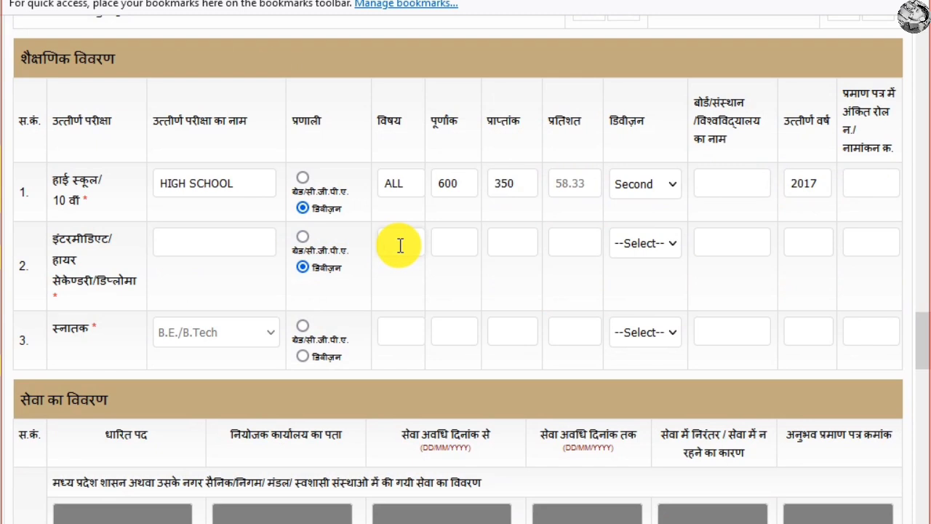
left_click(450, 243)
left_click(496, 244)
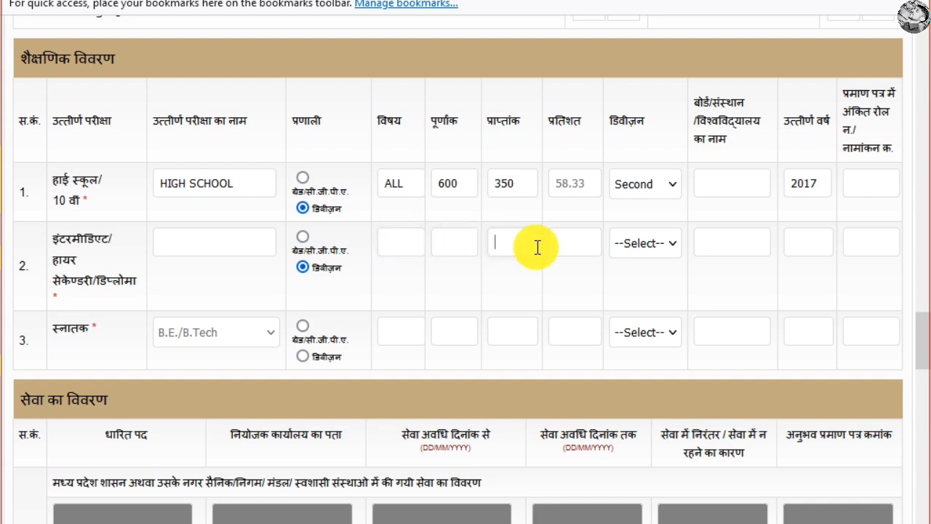
left_click(627, 251)
left_click(624, 294)
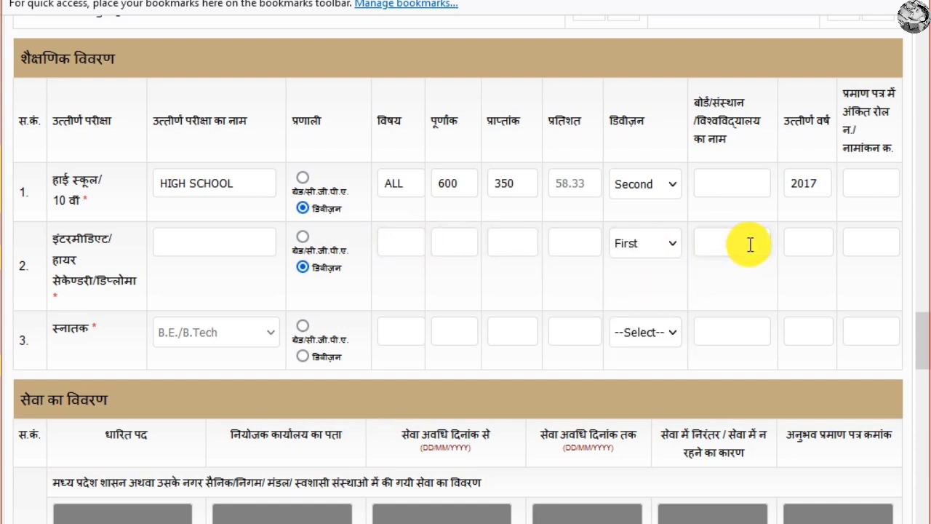
left_click(877, 247)
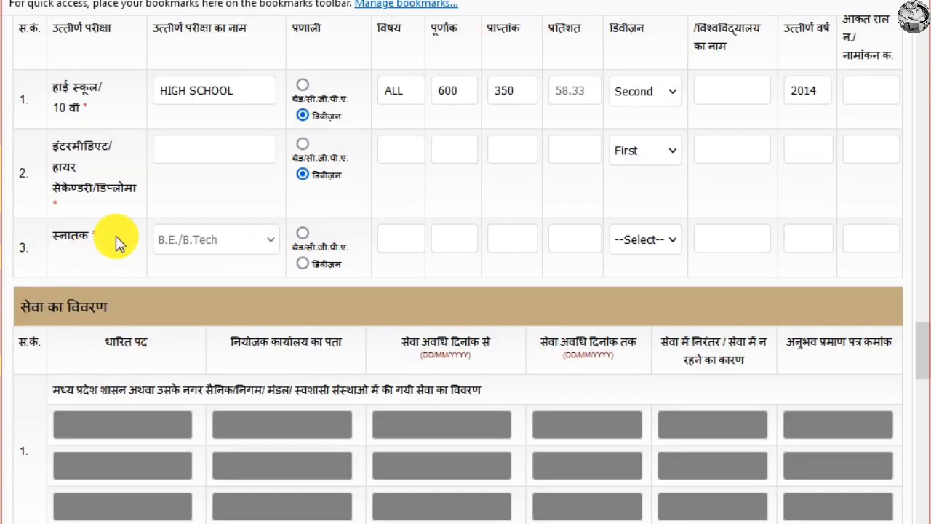
Try the grade/CGPA scheme for the graduation row and set its division to First.
triple_click(115, 236)
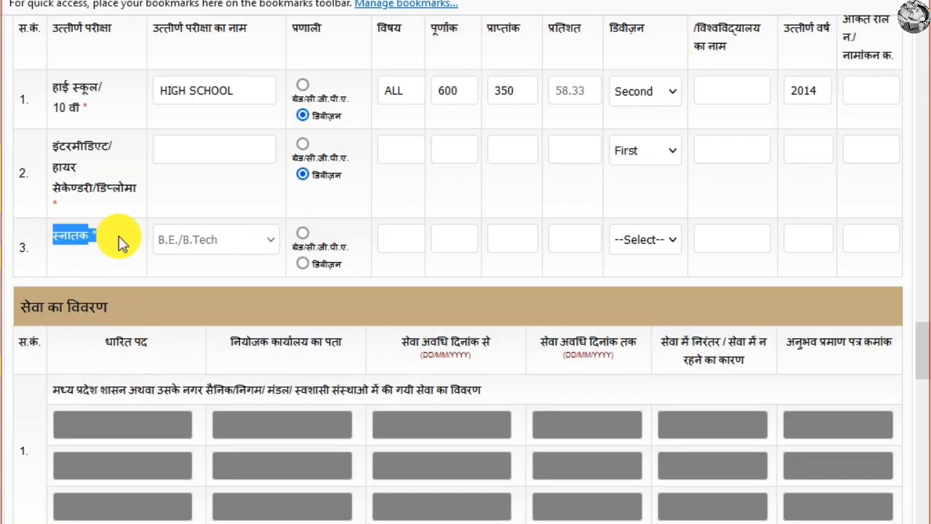
left_click(301, 234)
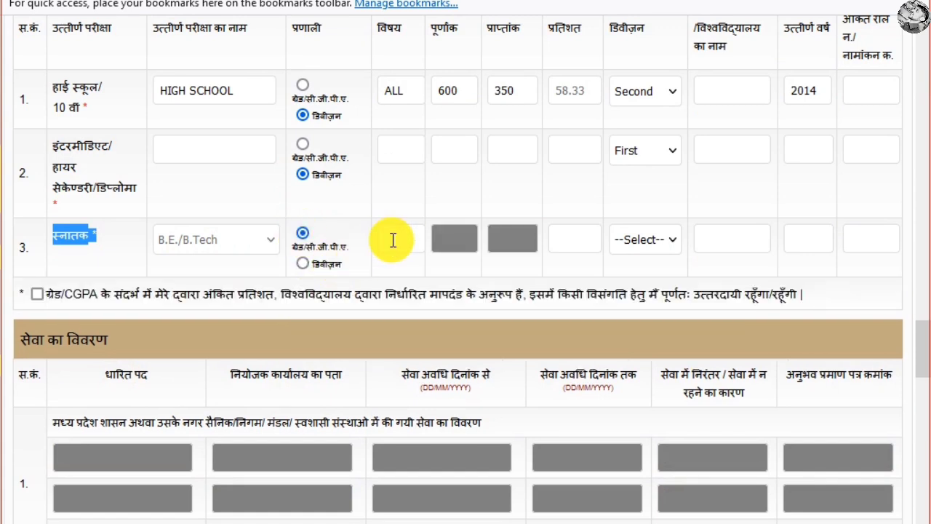
left_click(400, 239)
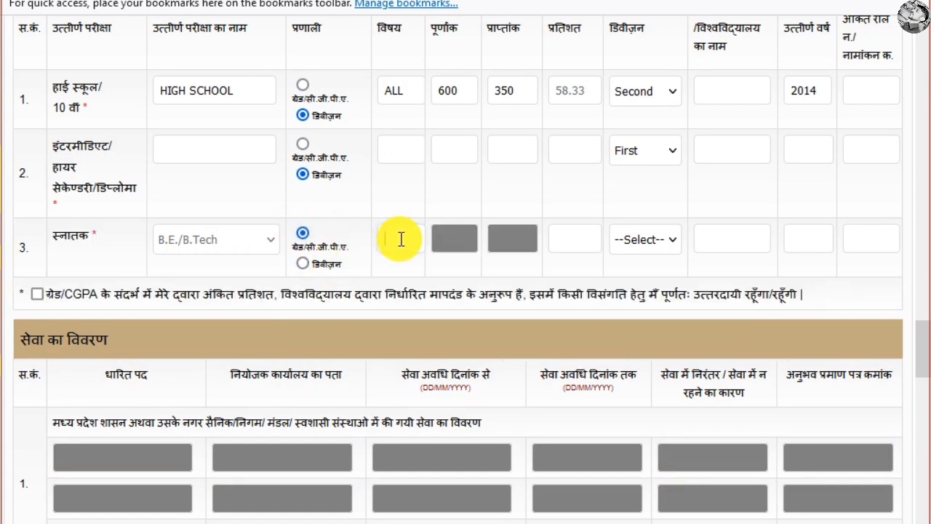
left_click(576, 246)
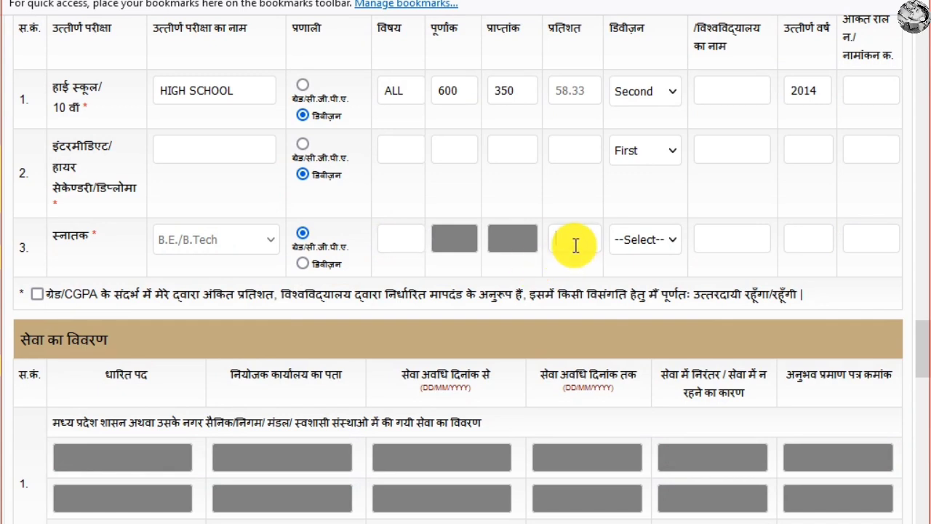
left_click(652, 241)
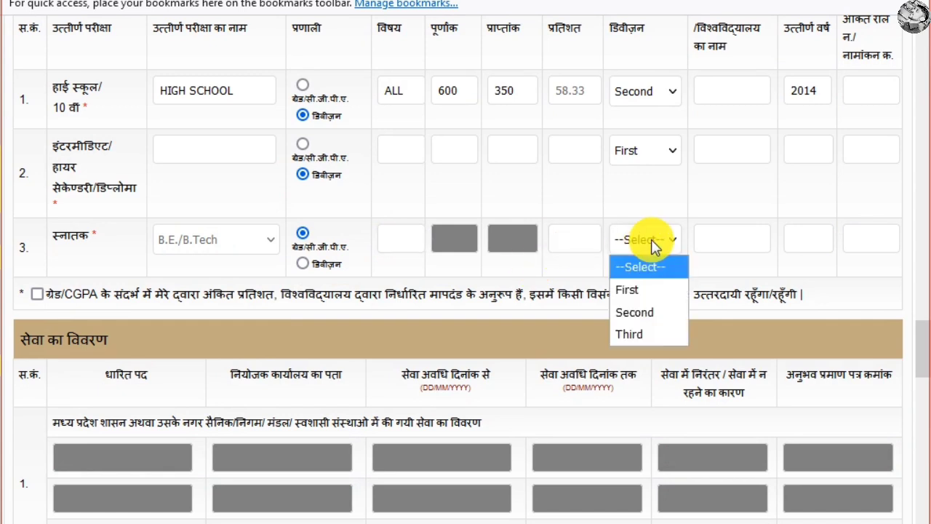
left_click(642, 291)
scroll(721, 257, "up", 3)
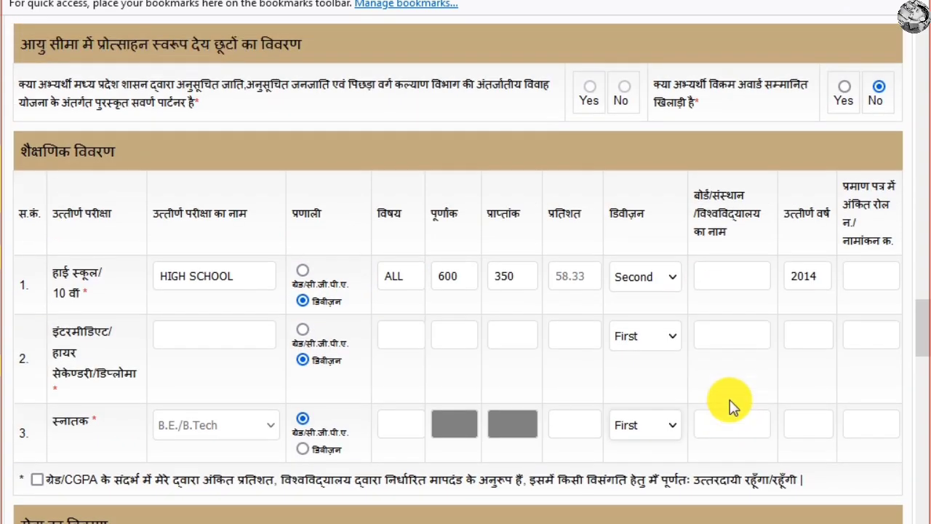
scroll(733, 396, "down", 2)
left_click(735, 324)
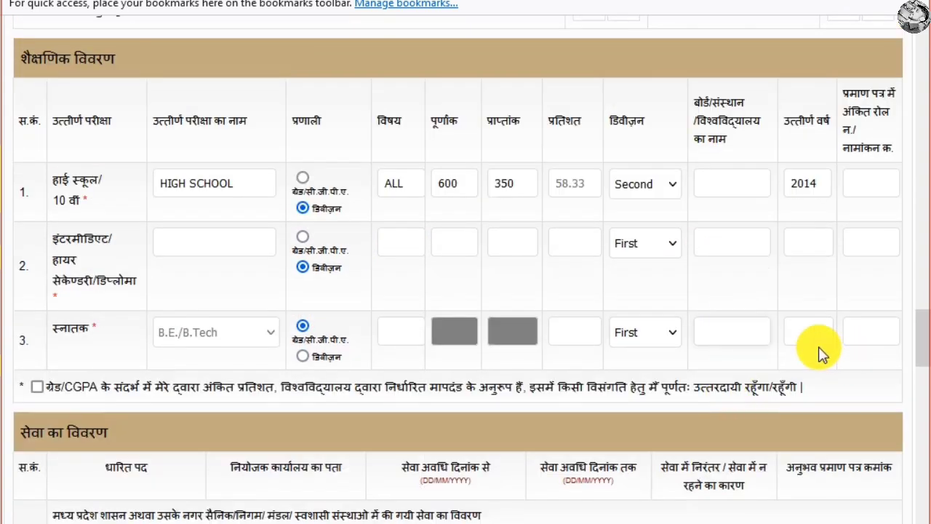
left_click(807, 333)
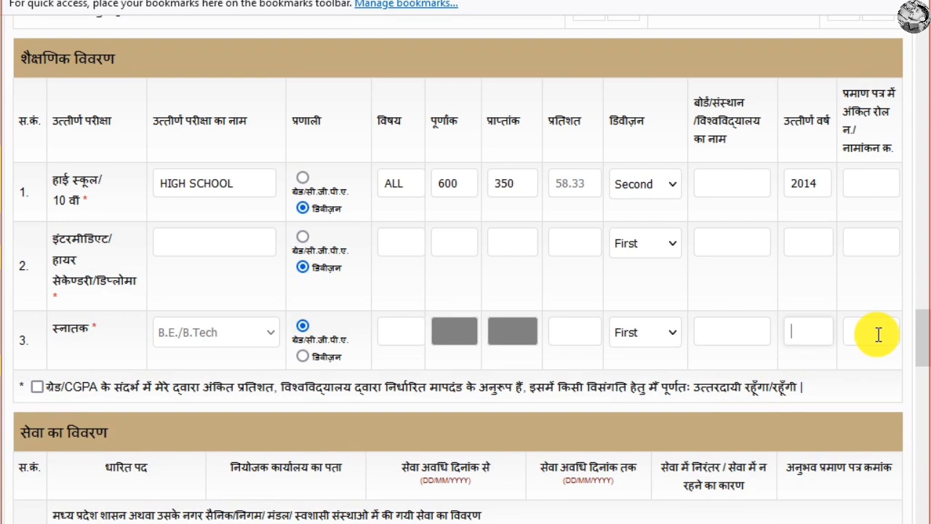
left_click(876, 333)
Tick then untick the grade/CGPA declaration, and return graduation to division marking.
scroll(432, 324, "down", 3)
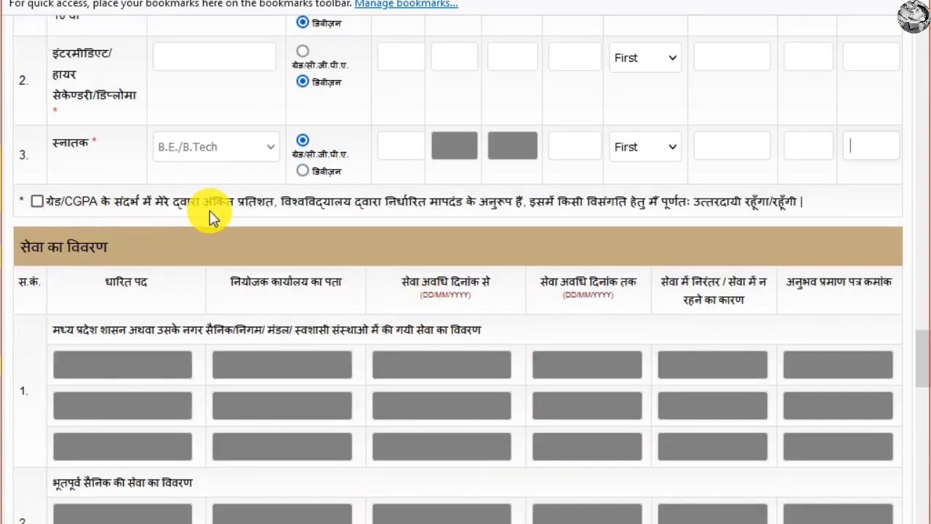
left_click_drag(294, 206, 545, 203)
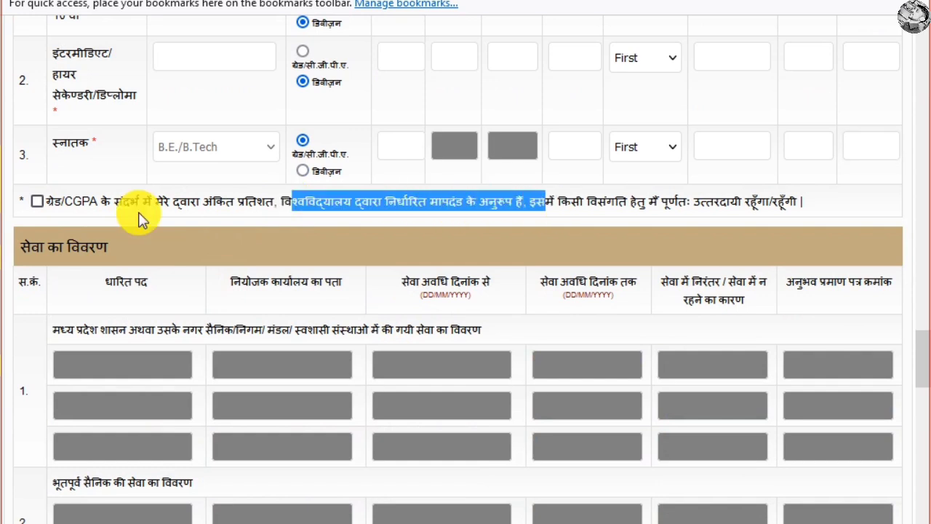
left_click(37, 203)
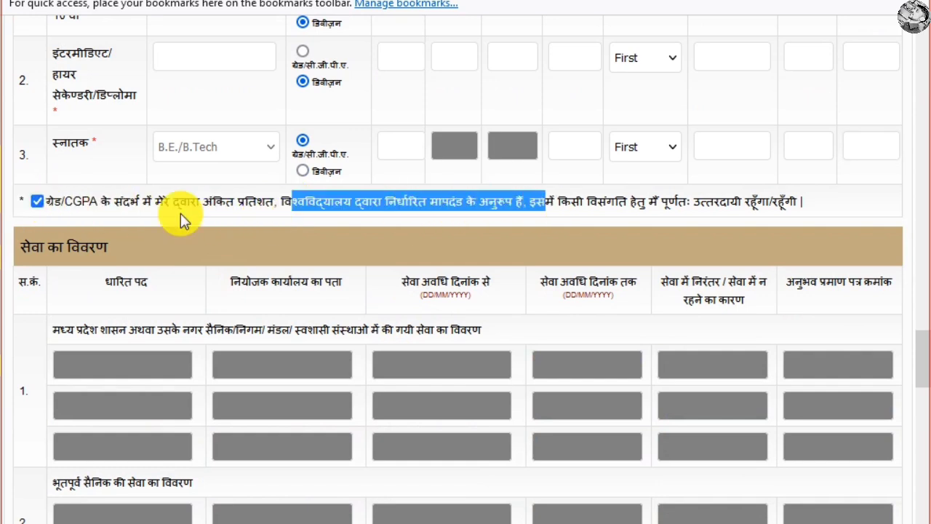
left_click(37, 202)
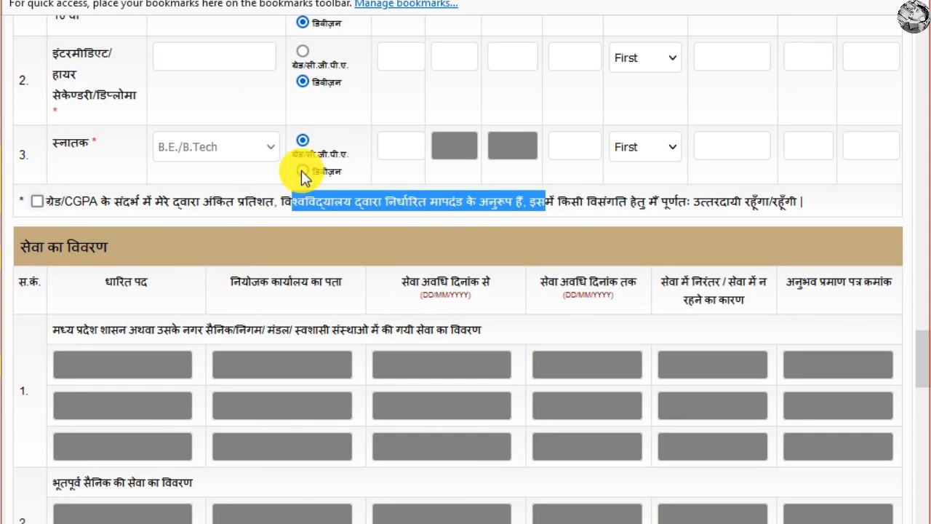
left_click(301, 170)
scroll(320, 198, "down", 1)
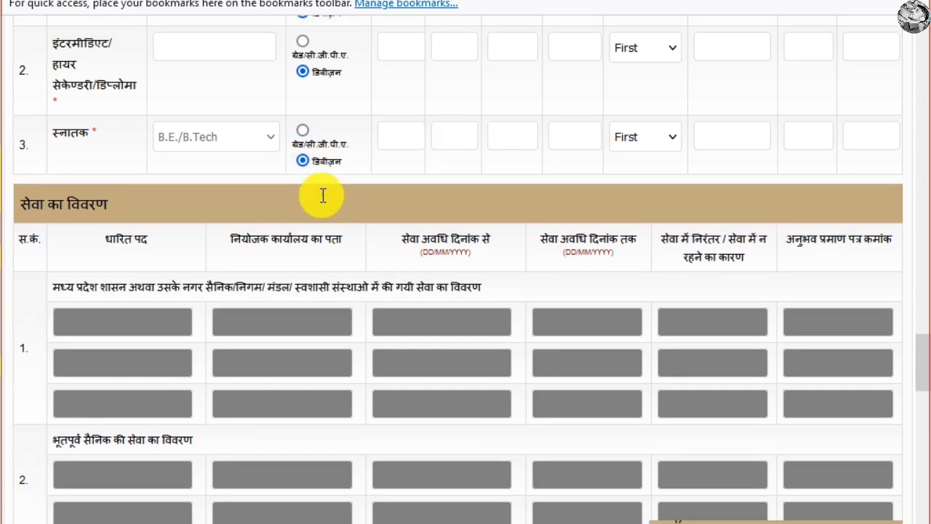
scroll(322, 196, "down", 6)
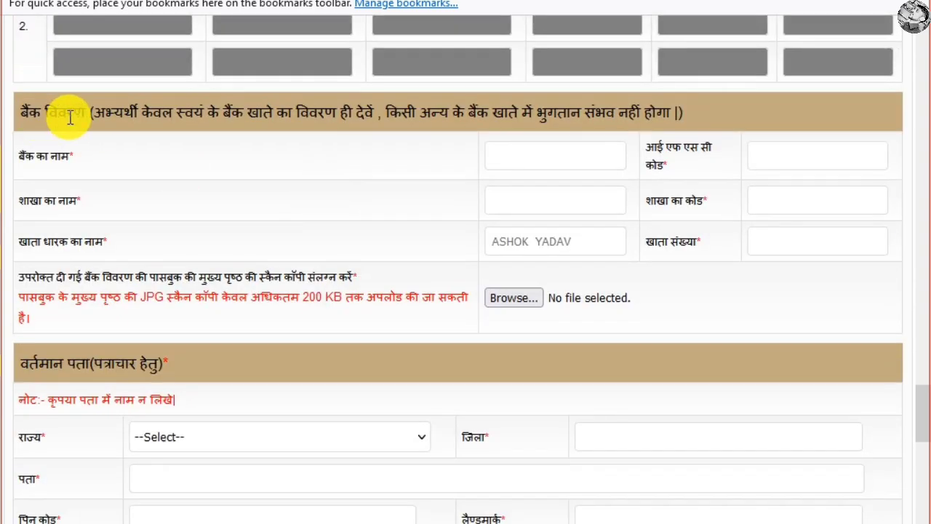
left_click_drag(70, 117, 565, 141)
left_click(405, 167)
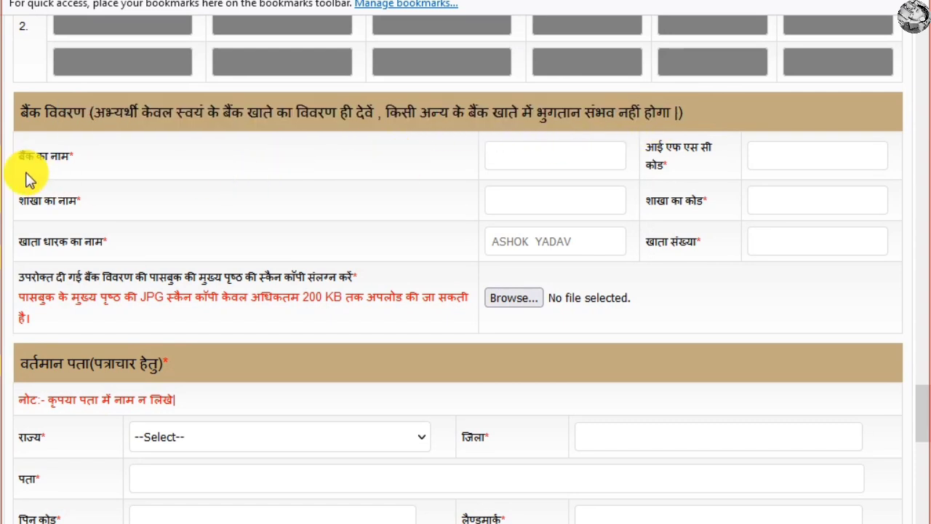
left_click_drag(26, 156, 37, 156)
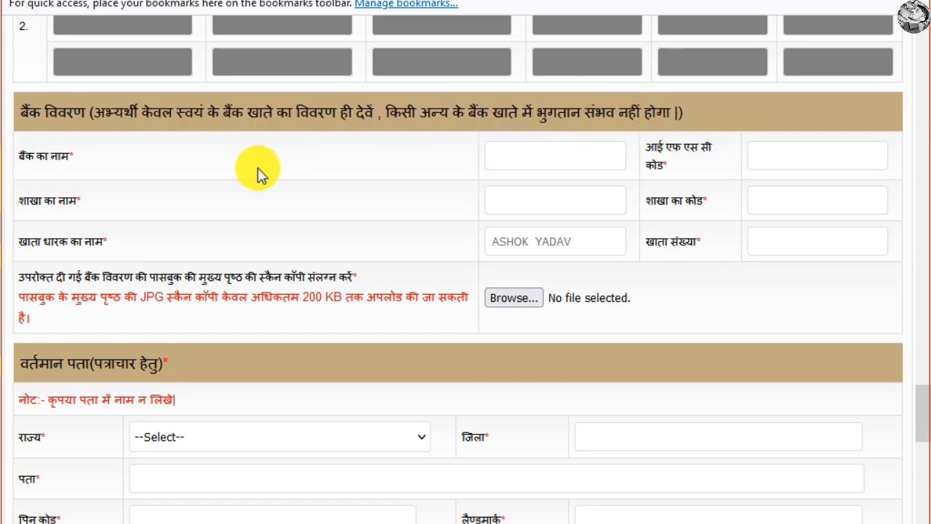
left_click(796, 162)
left_click(561, 207)
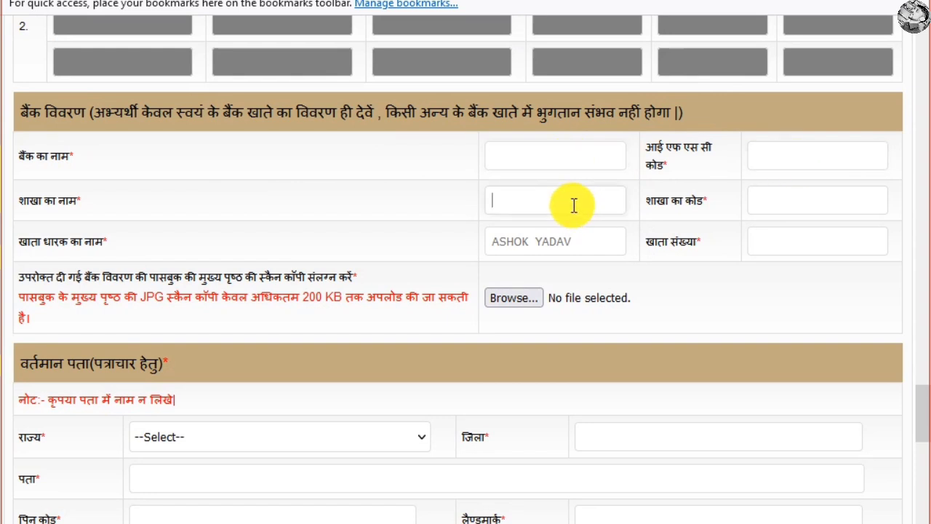
left_click(803, 206)
left_click(798, 240)
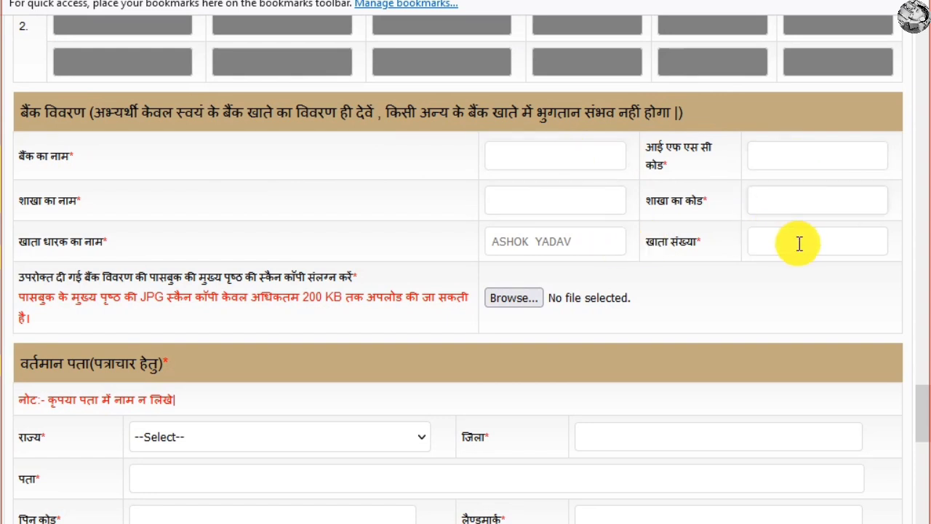
left_click_drag(26, 280, 364, 285)
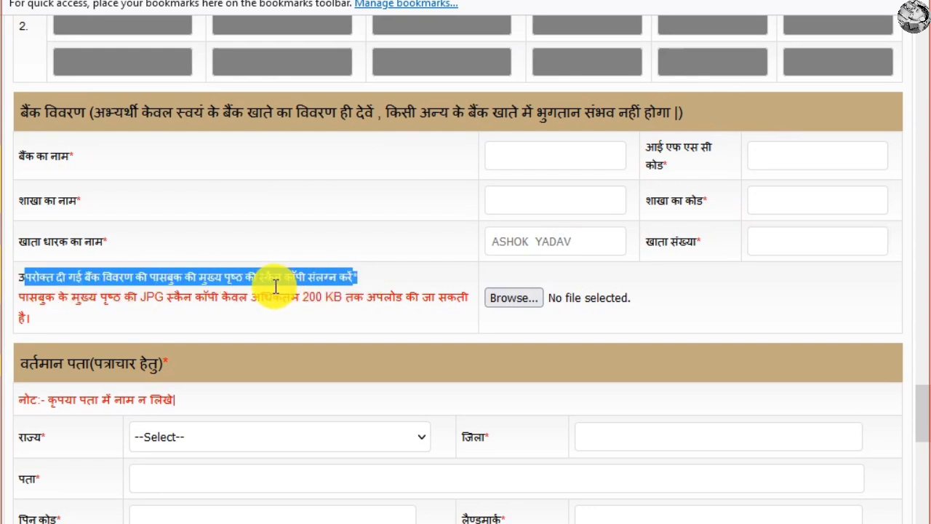
left_click(185, 301)
left_click_drag(301, 298, 380, 298)
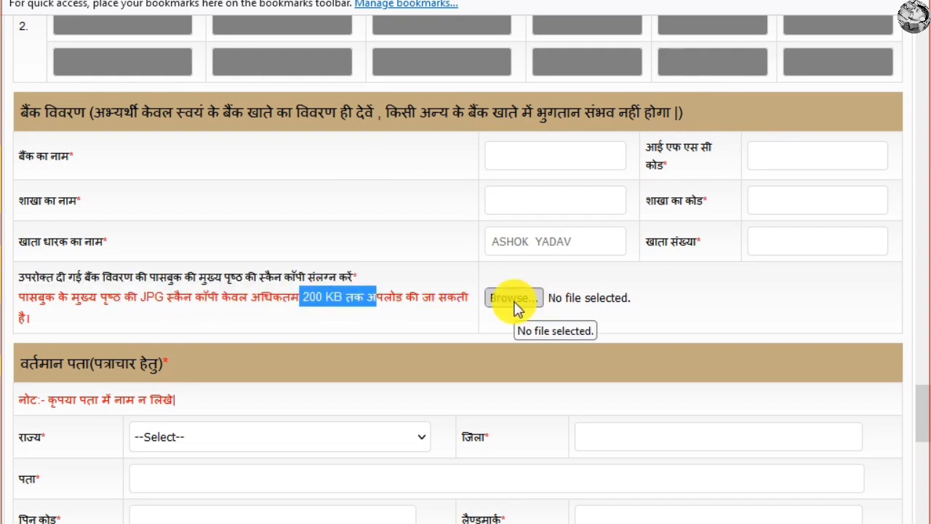
scroll(285, 299, "down", 5)
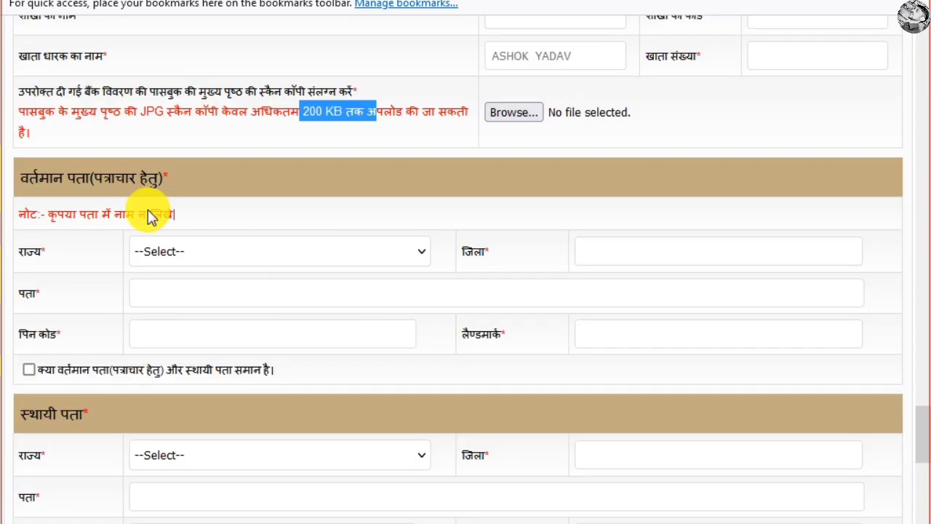
Set the current address state to Madhya Pradesh and district to Bhopal.
left_click_drag(37, 179, 159, 180)
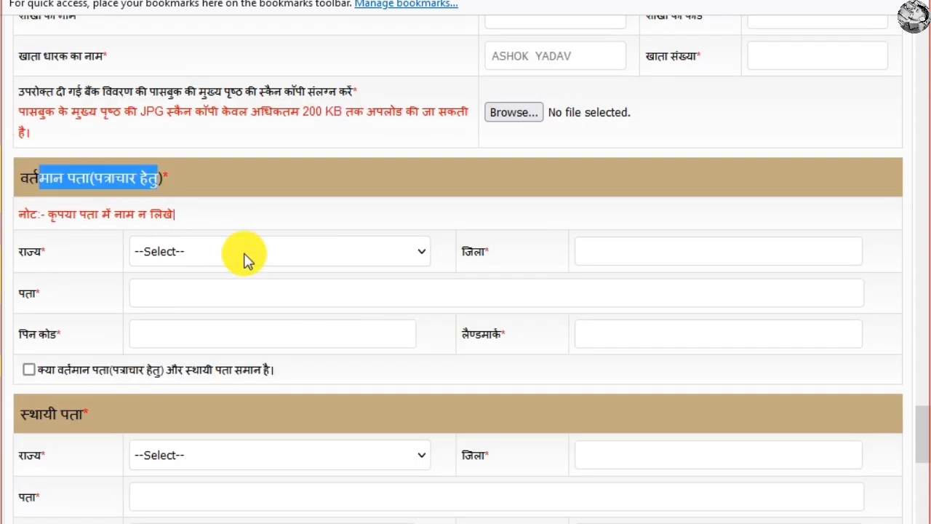
left_click(245, 255)
key("m")
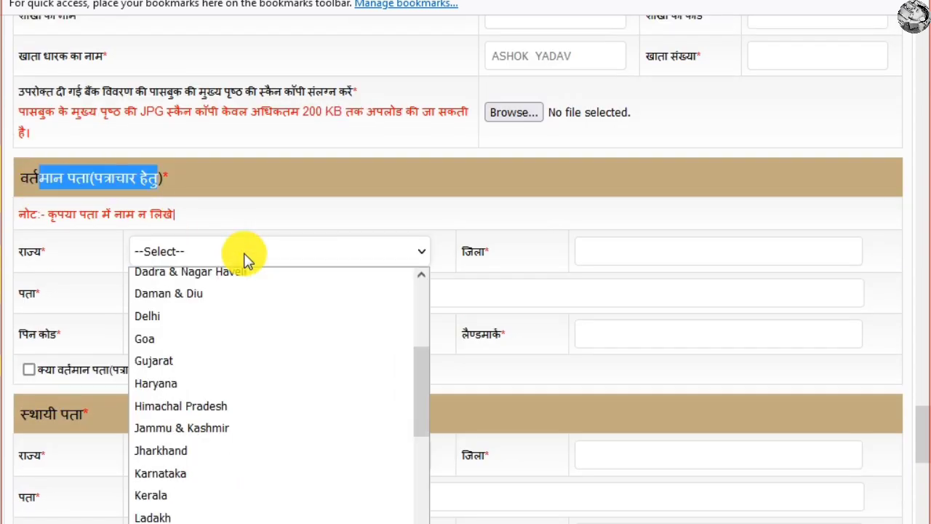
key("Return")
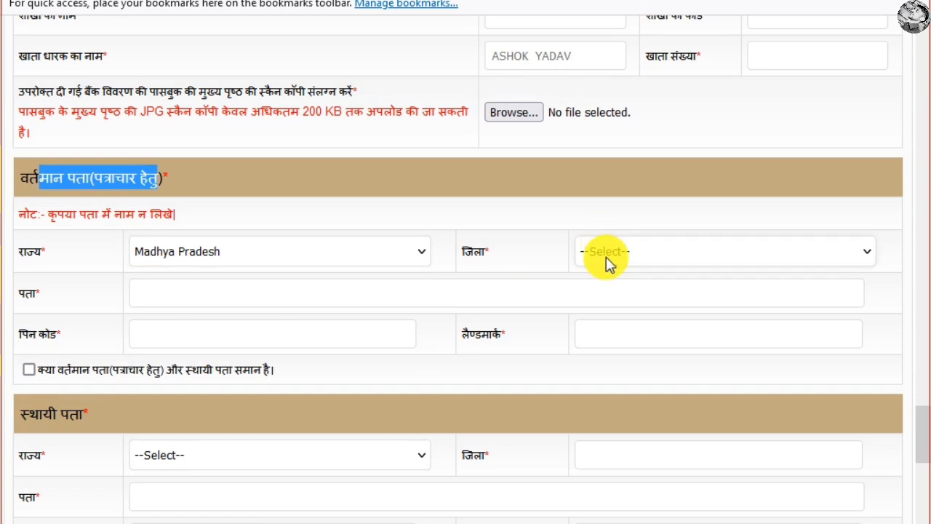
left_click(604, 247)
left_click(595, 483)
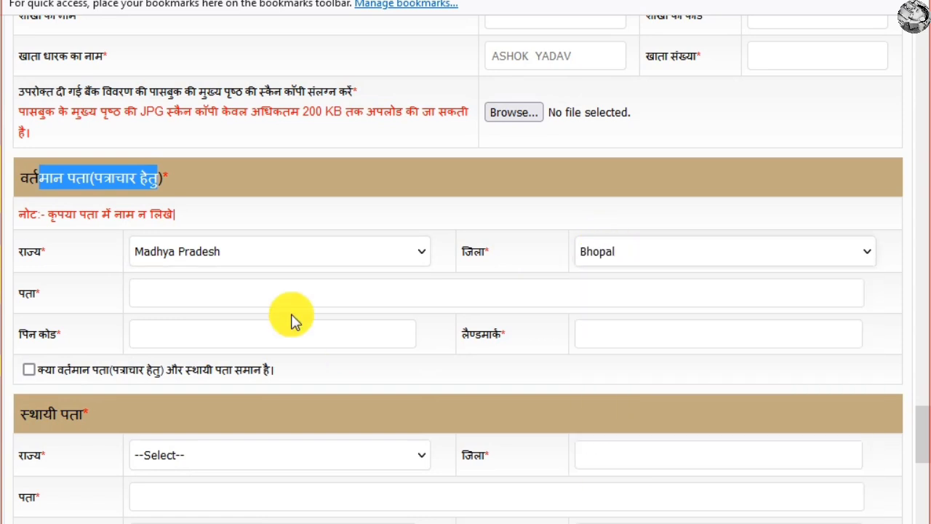
Enter PIN code 462016, leaving the same-address box unchecked.
left_click(209, 294)
left_click(247, 337)
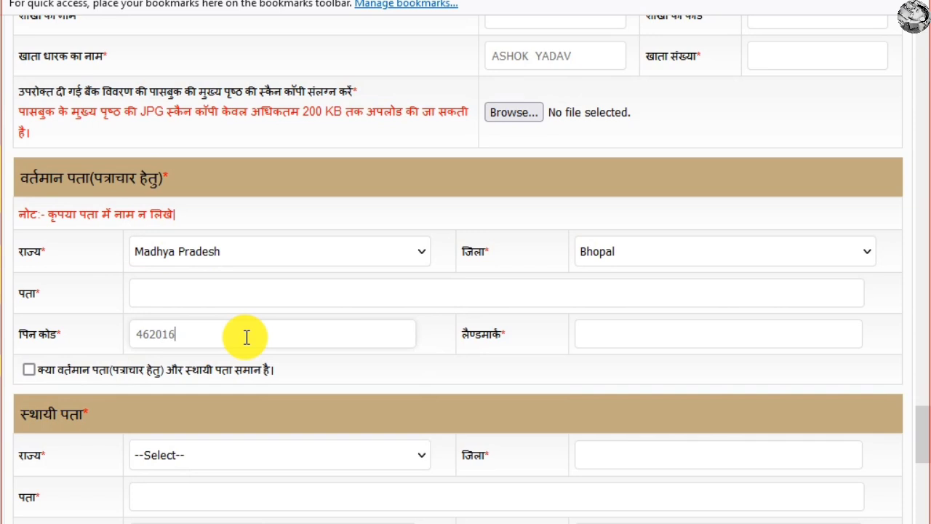
left_click(626, 333)
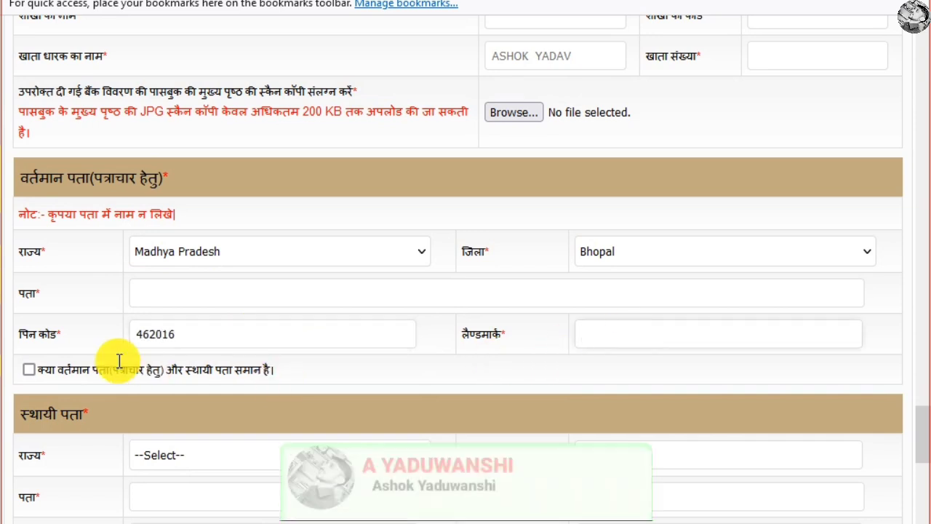
left_click_drag(57, 369, 262, 371)
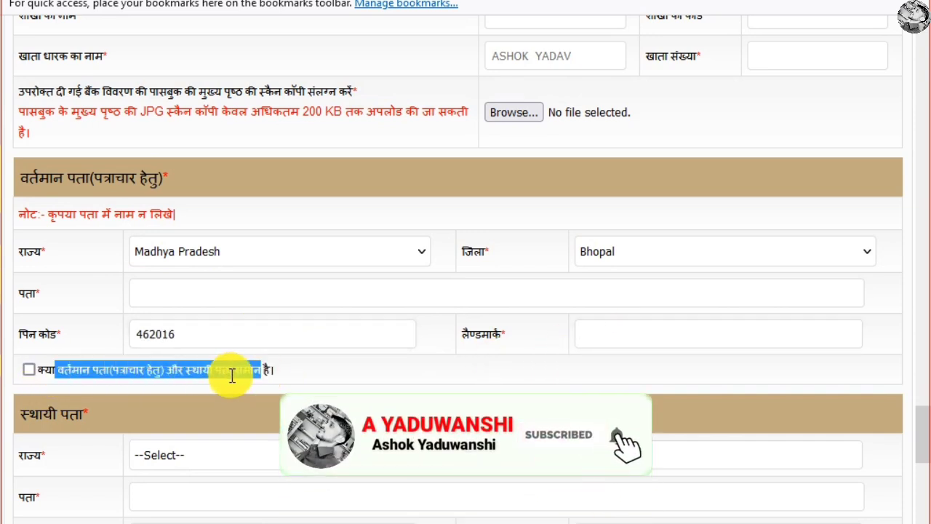
left_click(29, 369)
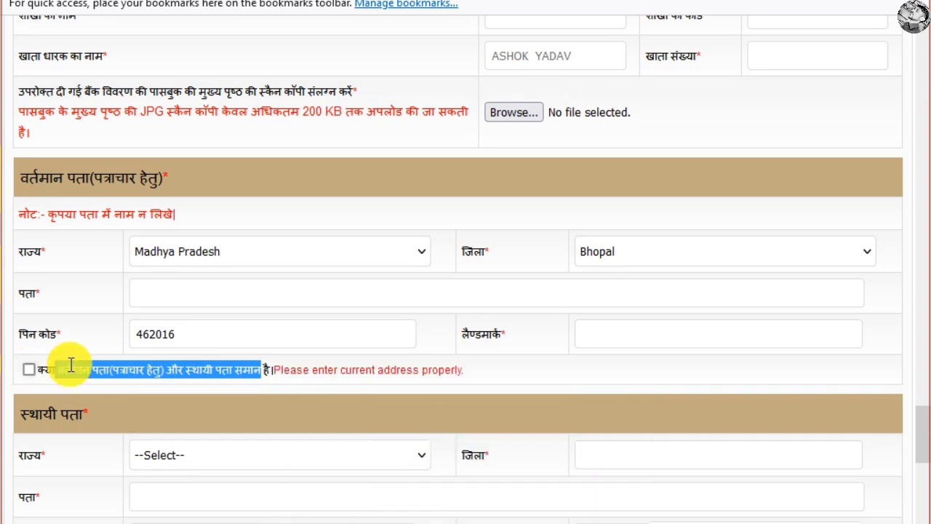
scroll(71, 365, "down", 2)
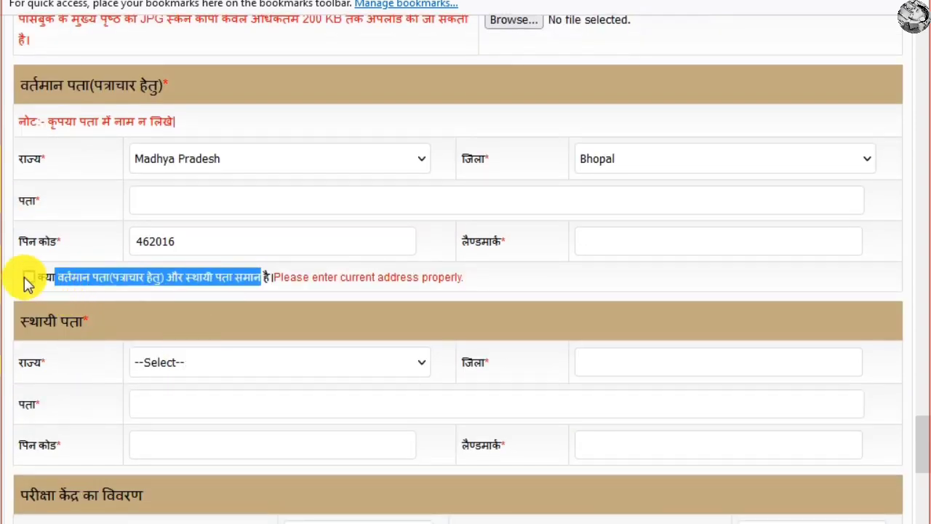
Choose Bhopal, Indore, Jabalpur and Gwalior as the first to fourth exam centres.
scroll(120, 327, "down", 1)
scroll(361, 311, "down", 3)
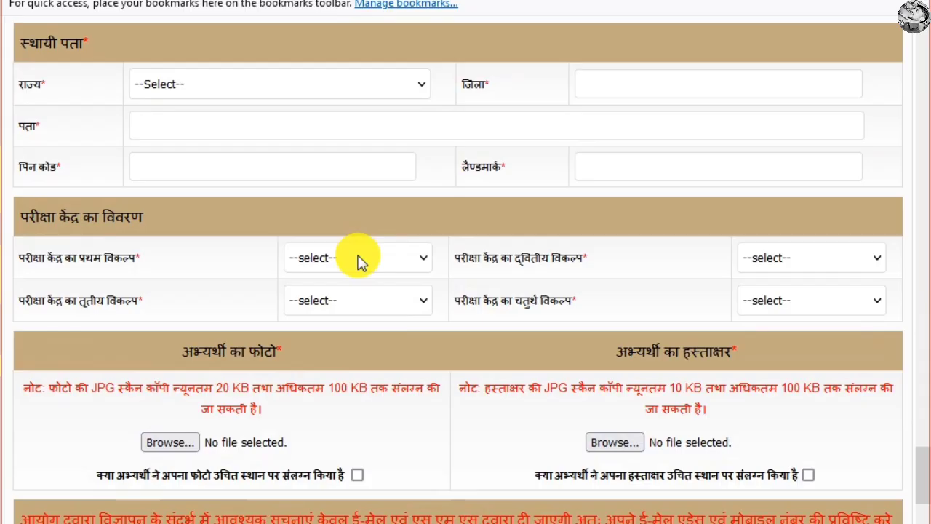
left_click_drag(28, 216, 133, 216)
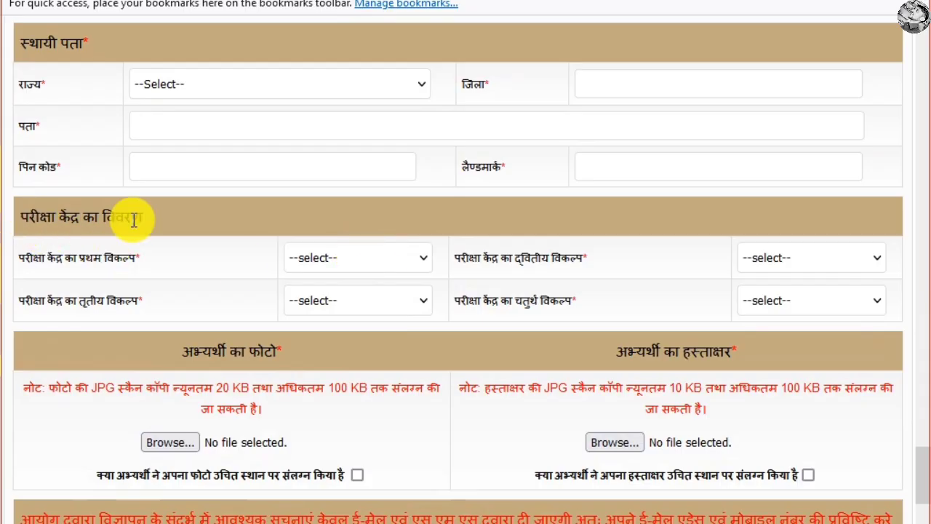
left_click(380, 260)
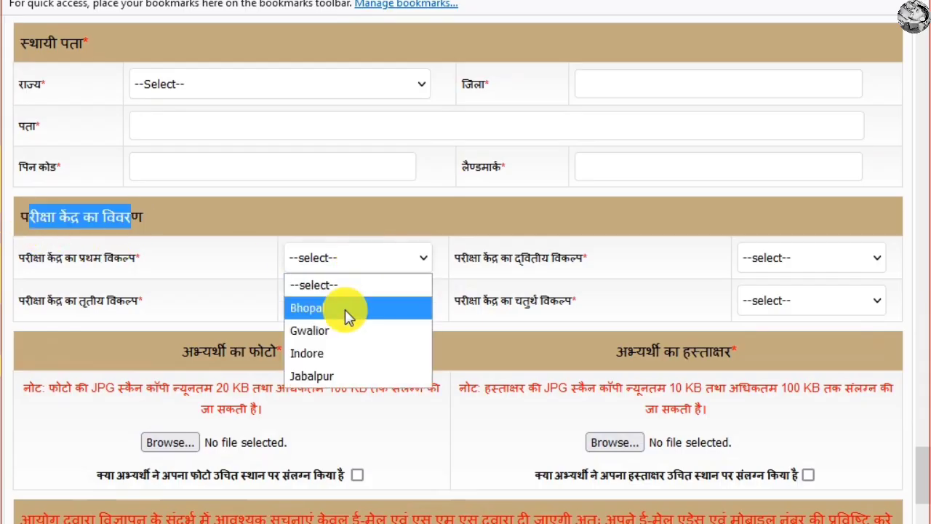
left_click(657, 275)
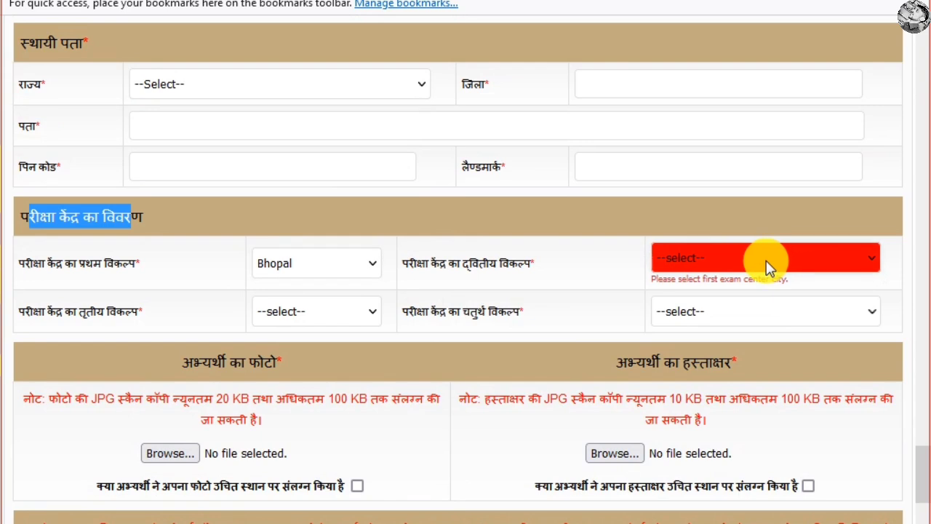
left_click(766, 261)
left_click(691, 354)
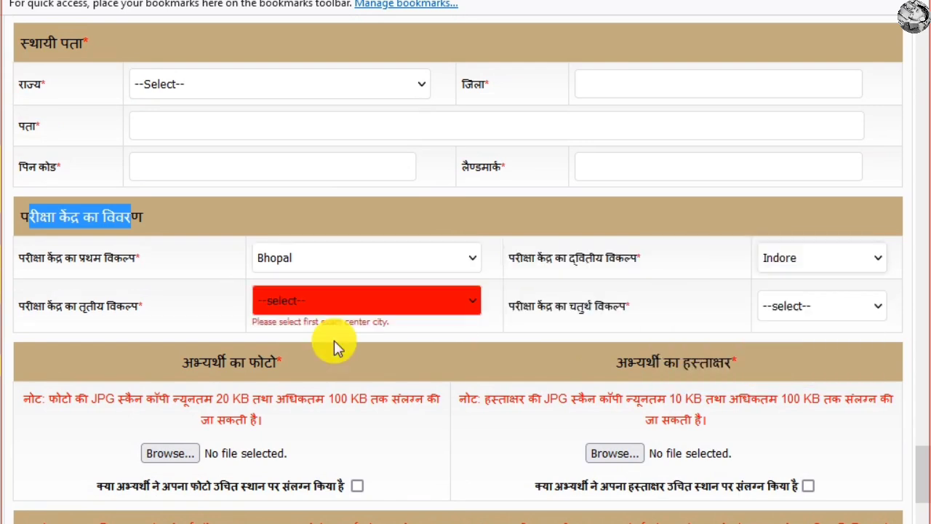
left_click(321, 304)
left_click(354, 416)
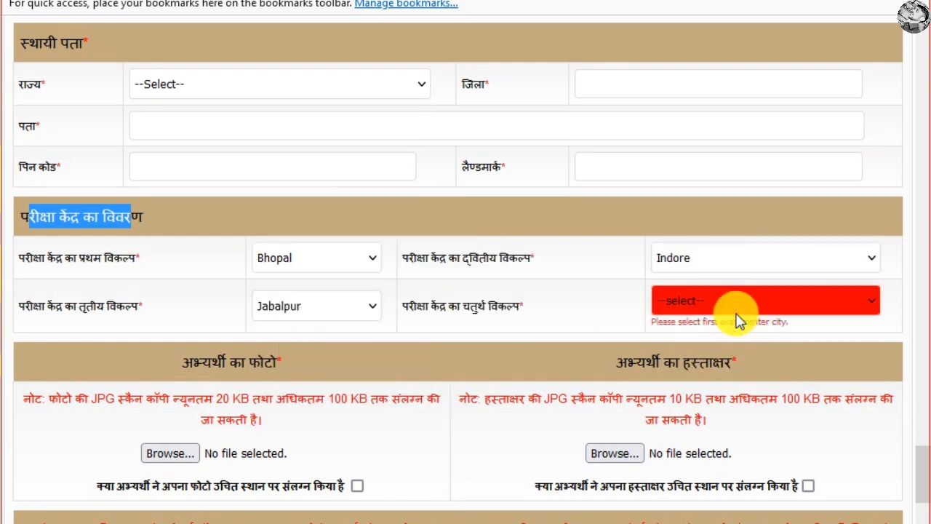
left_click(691, 300)
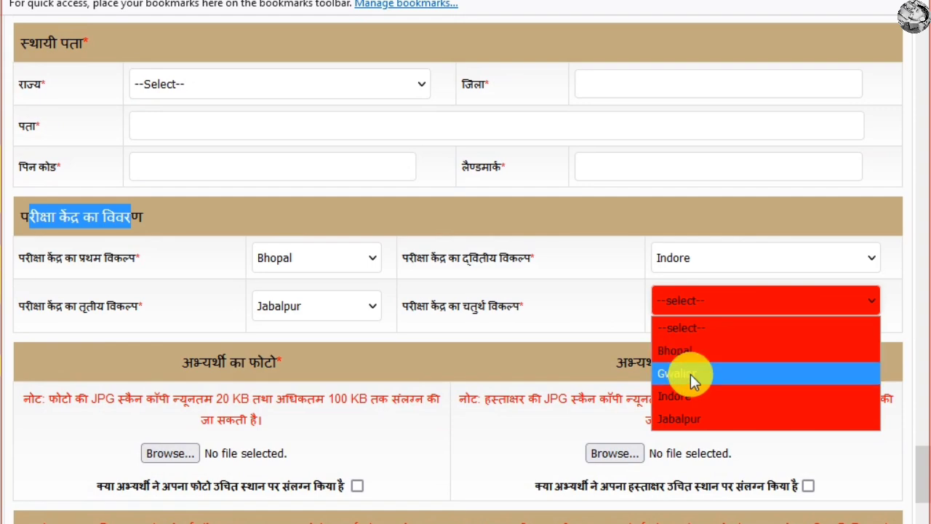
left_click(690, 375)
left_click(436, 299)
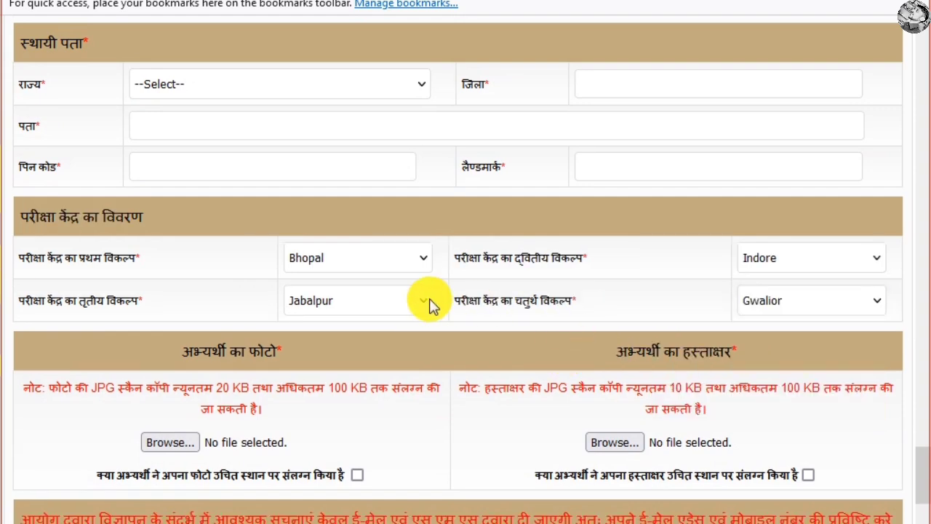
Review the photo size limits and start attaching the candidate photo with Browse.
scroll(301, 294, "down", 3)
left_click_drag(181, 164, 301, 167)
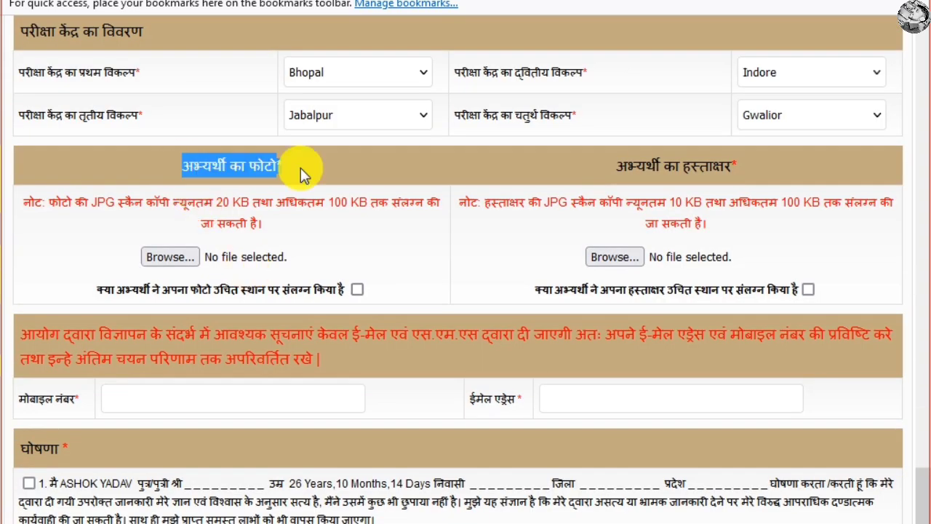
left_click_drag(218, 203, 415, 222)
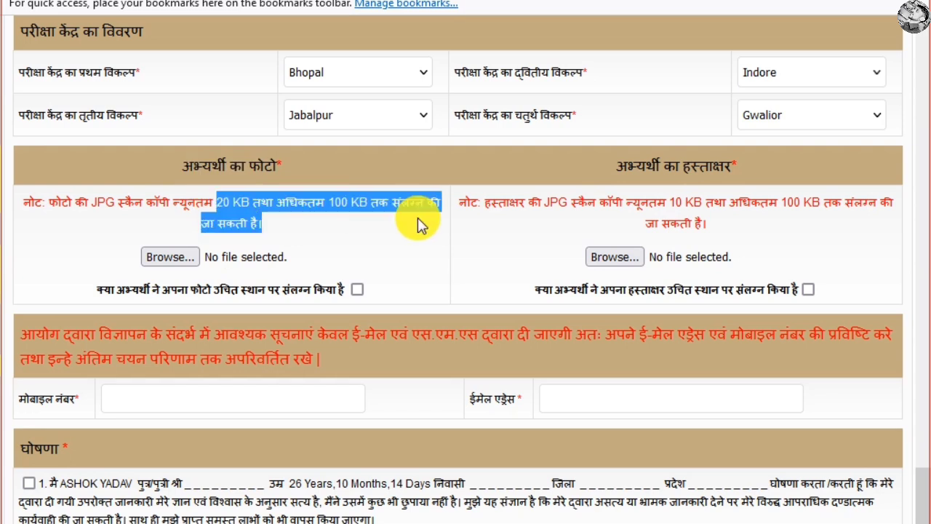
left_click(182, 260)
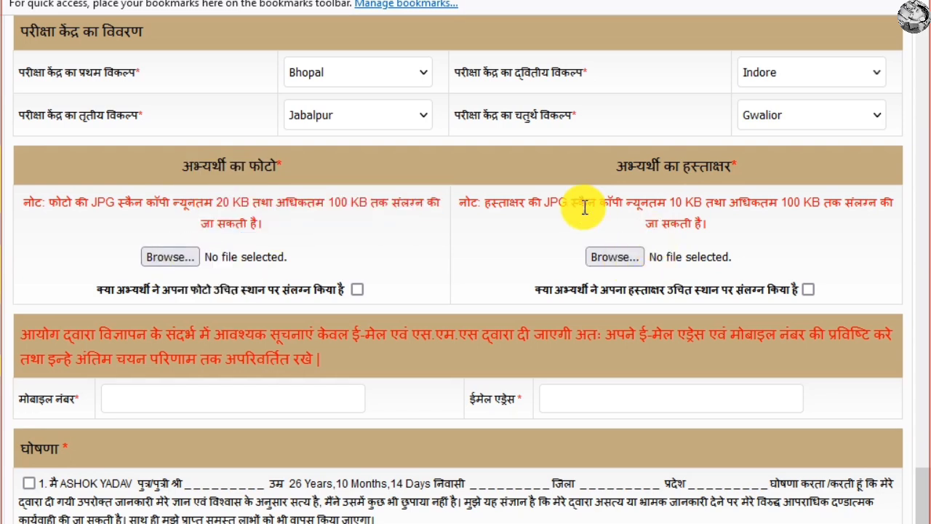
Tick the photo and signature attachment confirmation checkboxes.
left_click_drag(670, 210, 811, 209)
left_click_drag(549, 204, 731, 254)
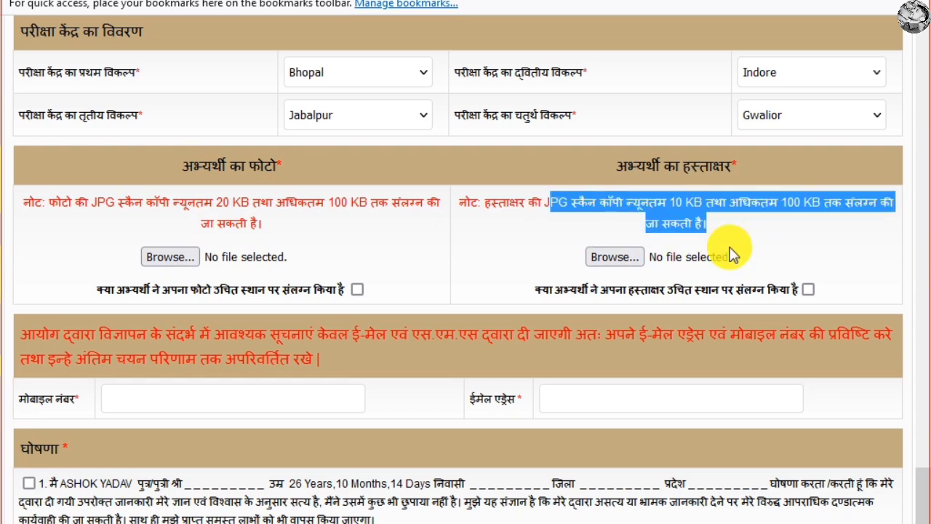
left_click(358, 289)
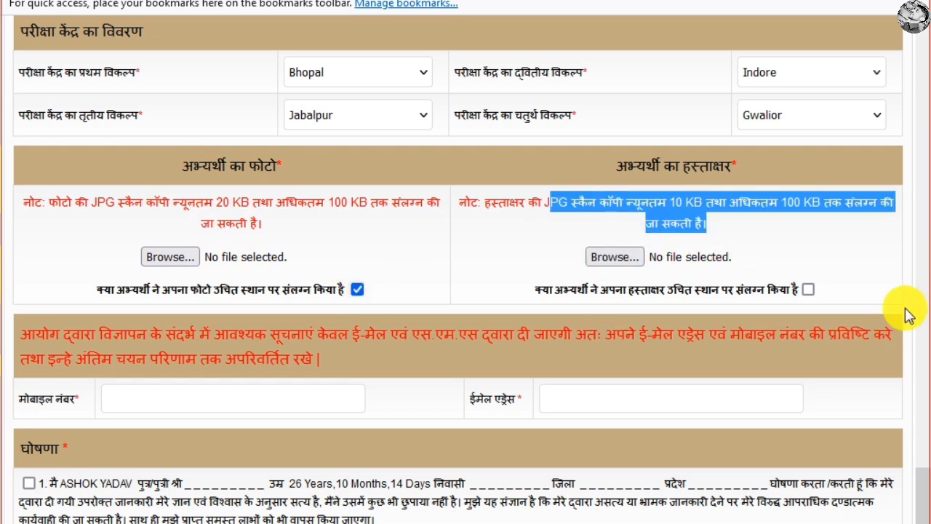
left_click(809, 289)
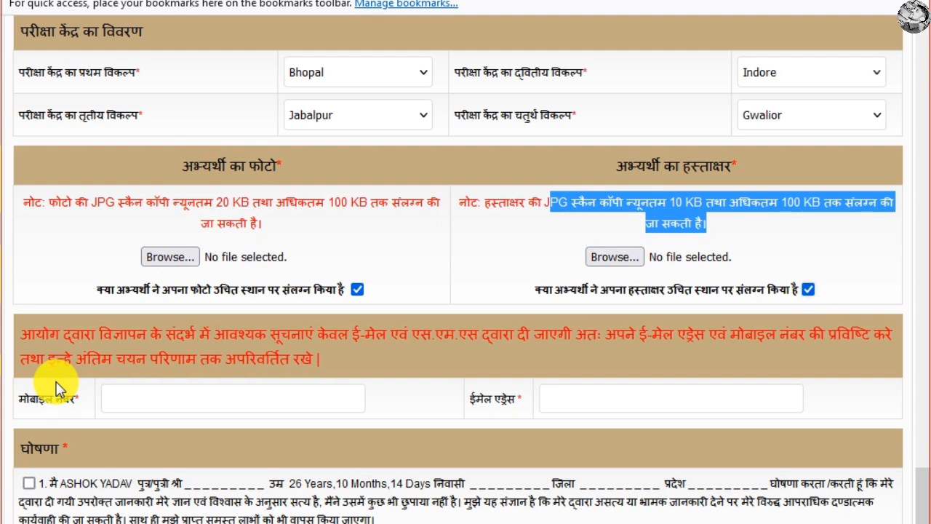
scroll(58, 389, "down", 2)
left_click(207, 303)
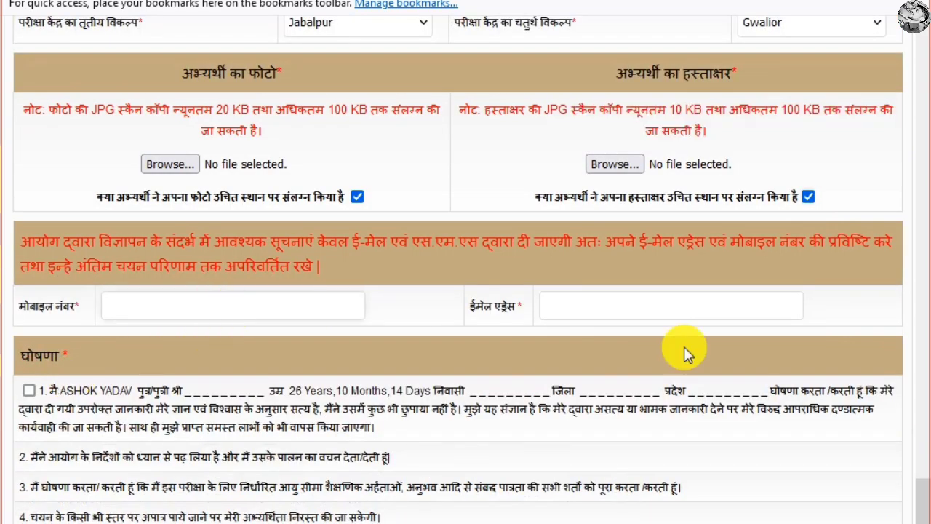
Tick the first declaration checkbox and press the red Submit button below the captcha.
left_click(653, 301)
scroll(182, 304, "down", 4)
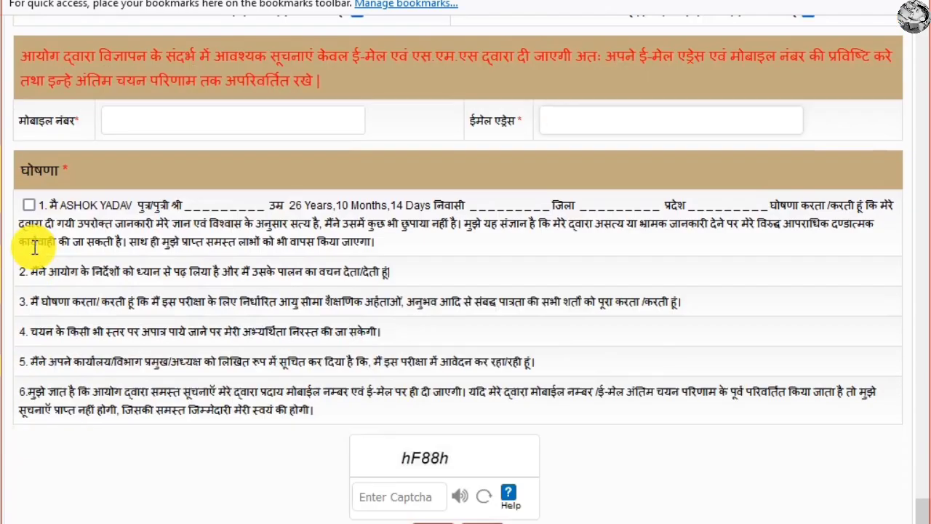
left_click(29, 207)
scroll(368, 429, "down", 1)
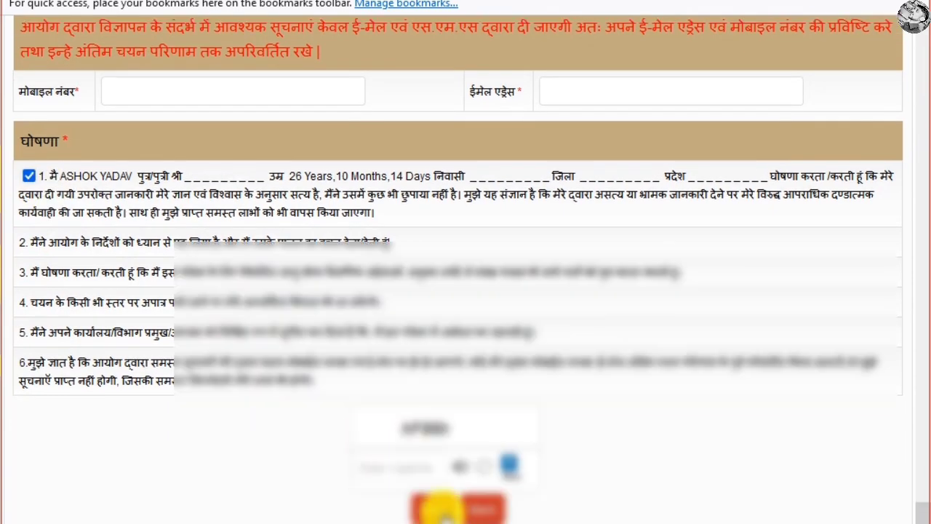
left_click(439, 507)
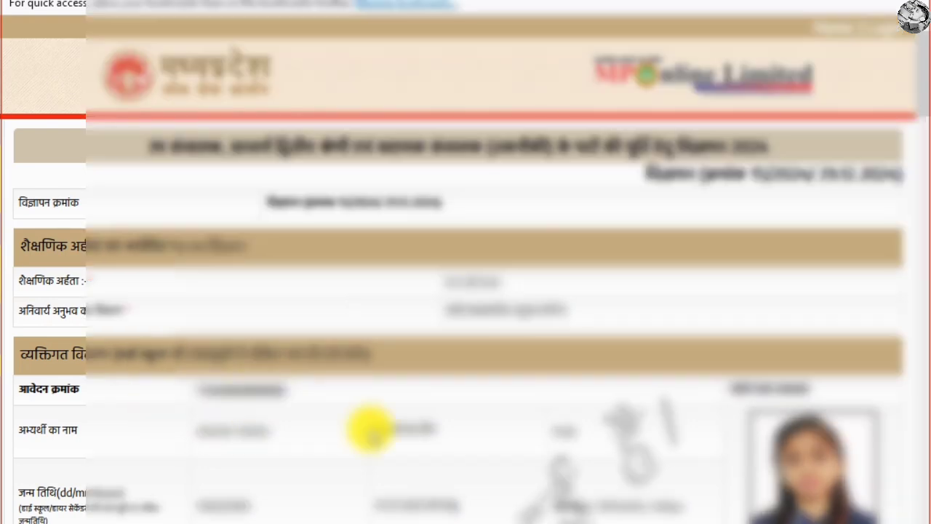
Scroll to the end of the application preview and choose Proceed To Payment.
scroll(370, 429, "down", 10)
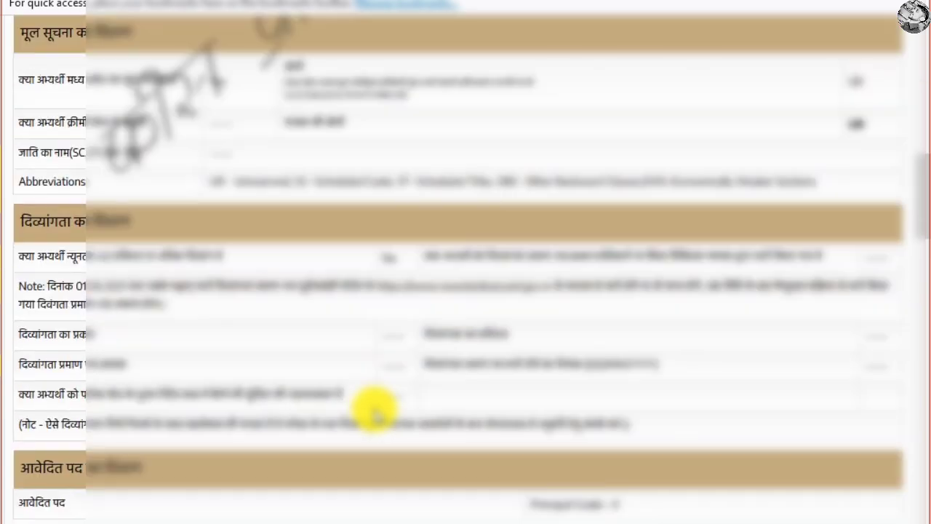
scroll(373, 413, "down", 4)
scroll(373, 409, "down", 15)
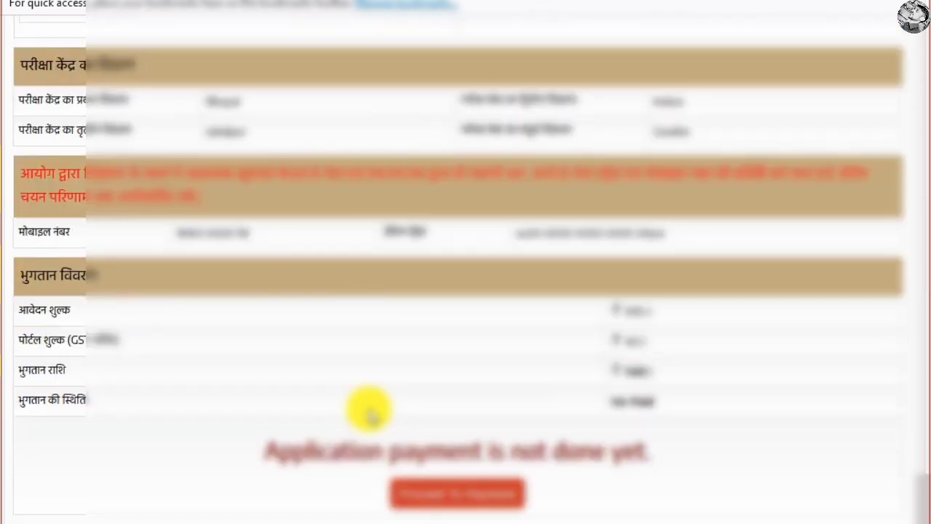
left_click(459, 494)
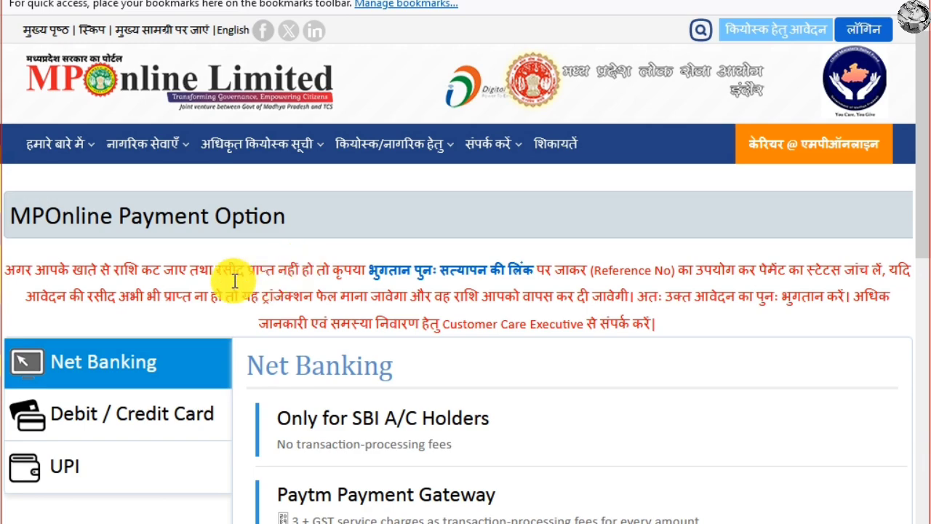
View the Debit / Credit Card payment options, then the UPI options (Paytm, PayGov India).
scroll(126, 309, "down", 3)
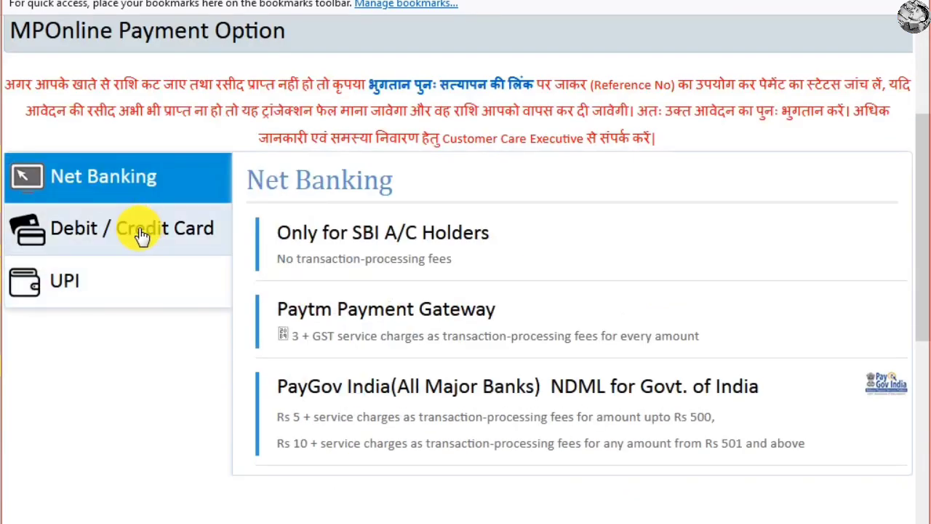
left_click(135, 233)
scroll(79, 373, "down", 3)
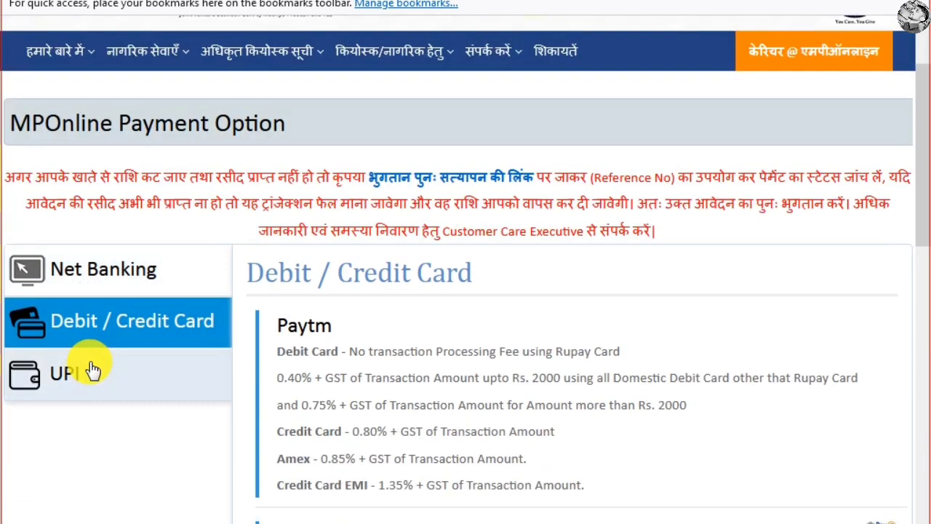
left_click(104, 362)
scroll(245, 300, "down", 3)
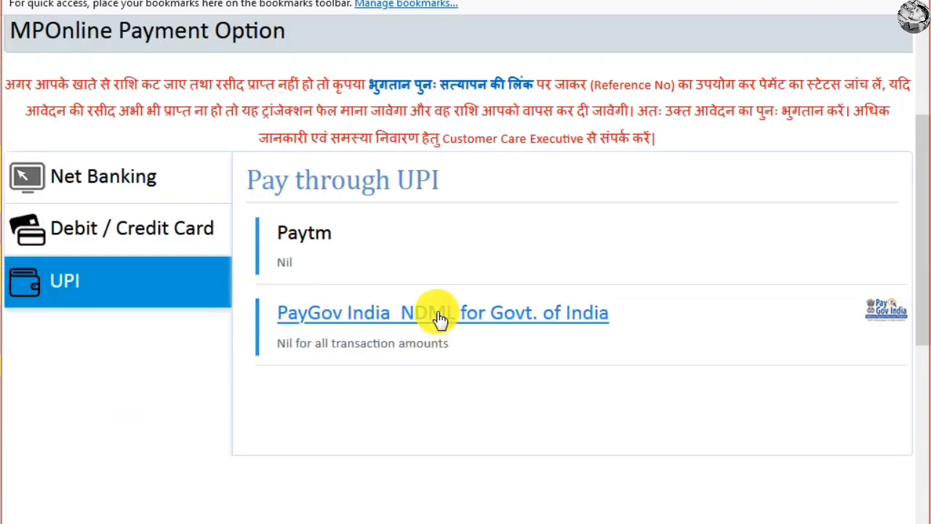
scroll(301, 291, "up", 3)
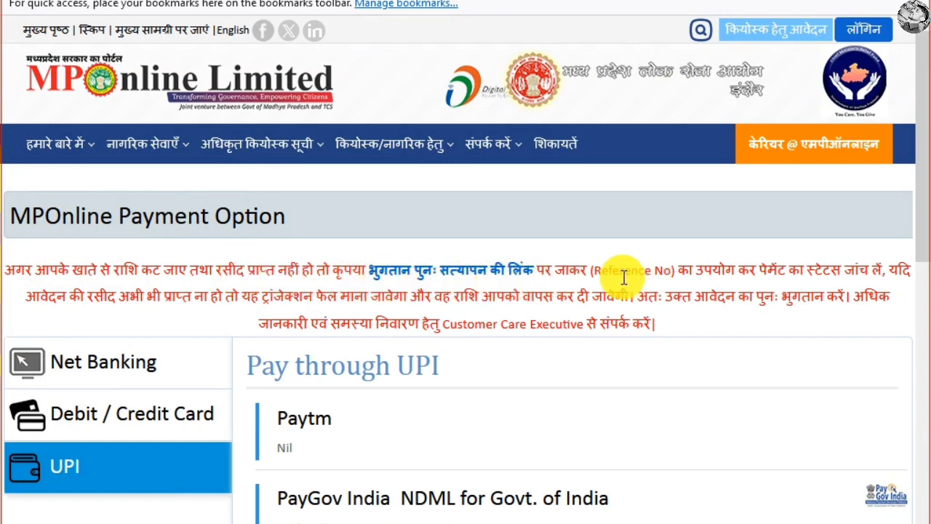
Highlight the Reference No, जानकारी help sentence and Customer Care Executive mentions in the payment notice.
left_click_drag(608, 270, 677, 272)
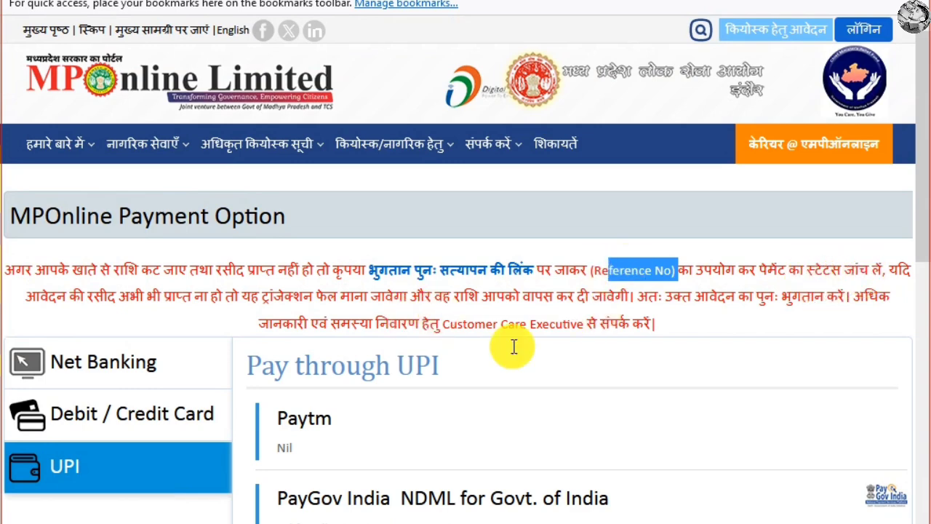
left_click(598, 270)
left_click_drag(671, 270, 594, 270)
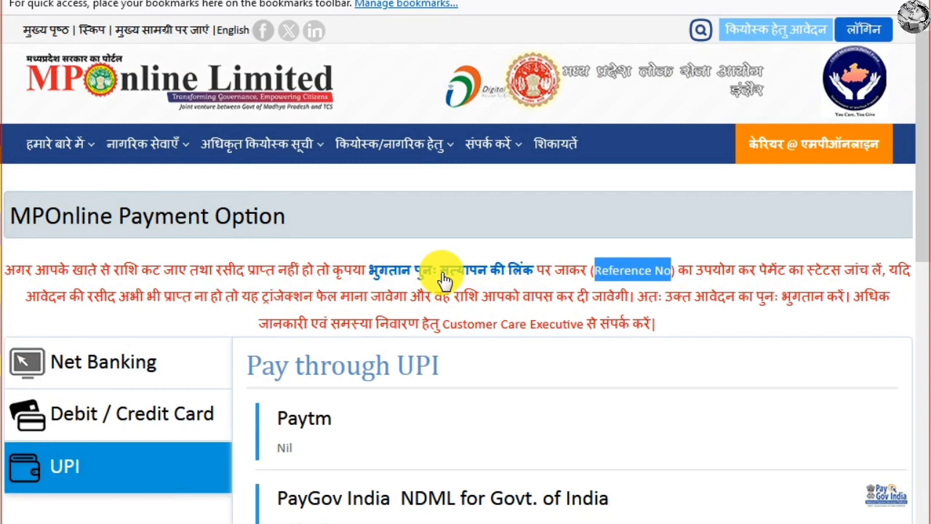
double_click(269, 323)
left_click_drag(352, 323, 679, 322)
double_click(459, 325)
left_click(679, 324)
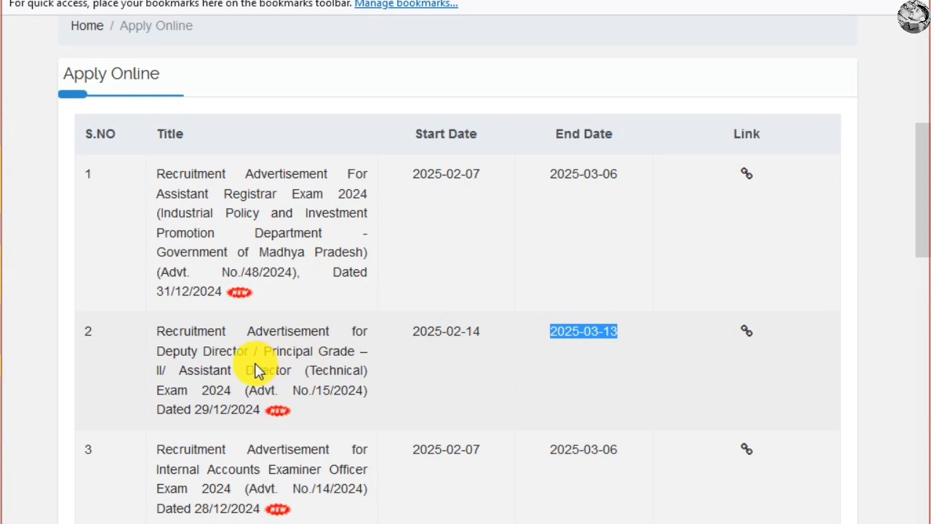
Highlight 'Assistant Director' in the second advertisement title, Deputy Director Exam 2024 (Advt. No. 15/2024).
left_click_drag(157, 350, 361, 352)
left_click_drag(179, 371, 294, 371)
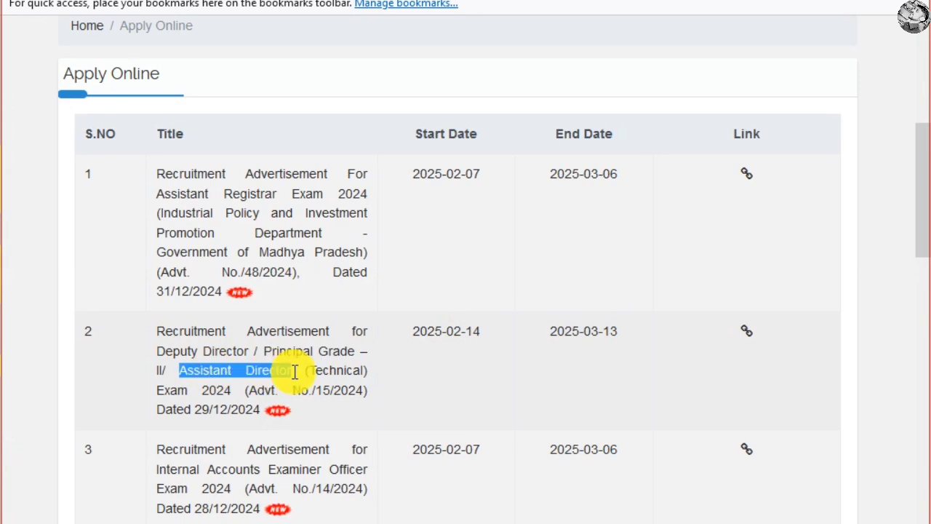